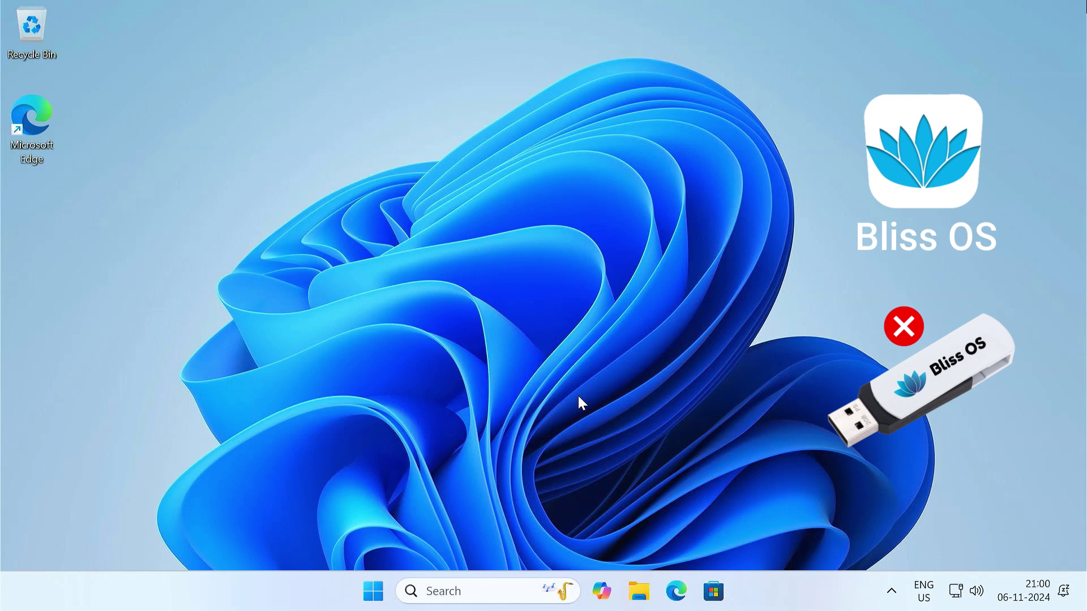
# Open the Bliss OS website blissos.org in Edge.
pyautogui.click(676, 591)
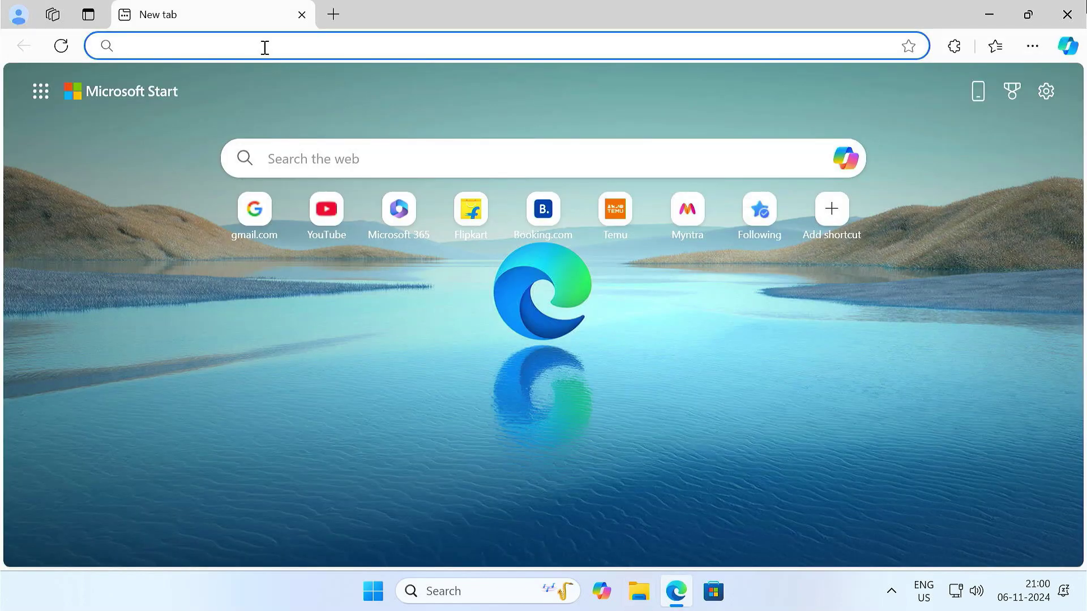
pyautogui.write('blissos.org')
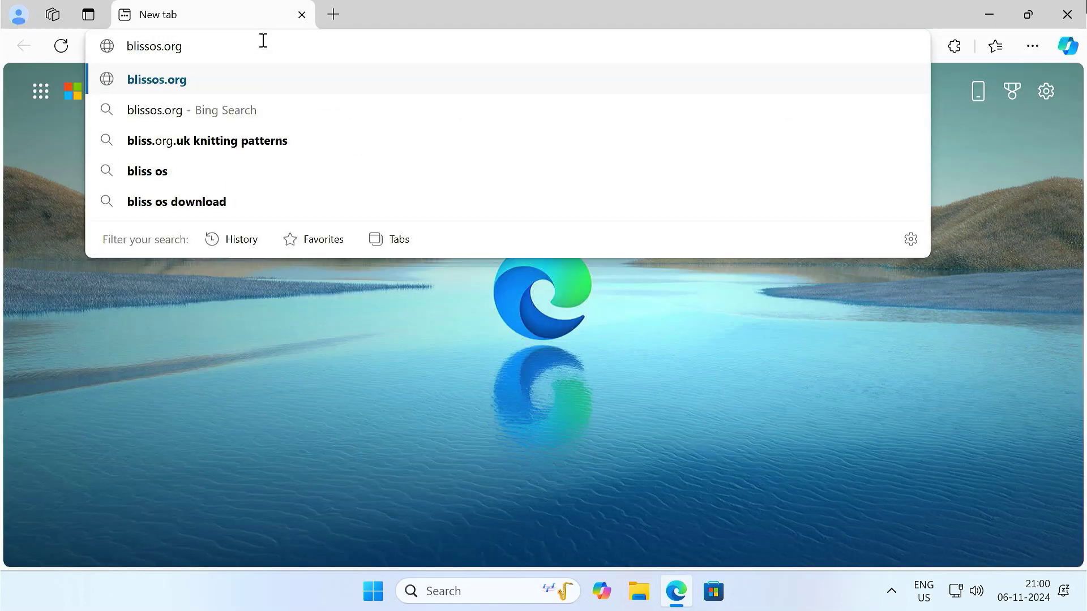
pyautogui.press('Return')
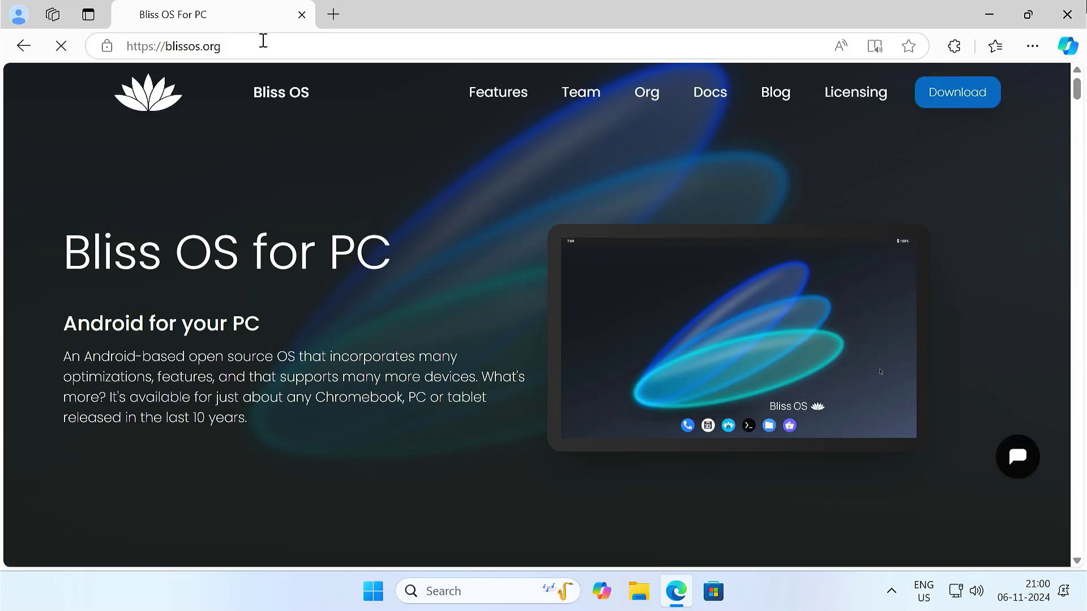
# Go to the Download section and show the Bliss OS 15 builds.
pyautogui.click(936, 104)
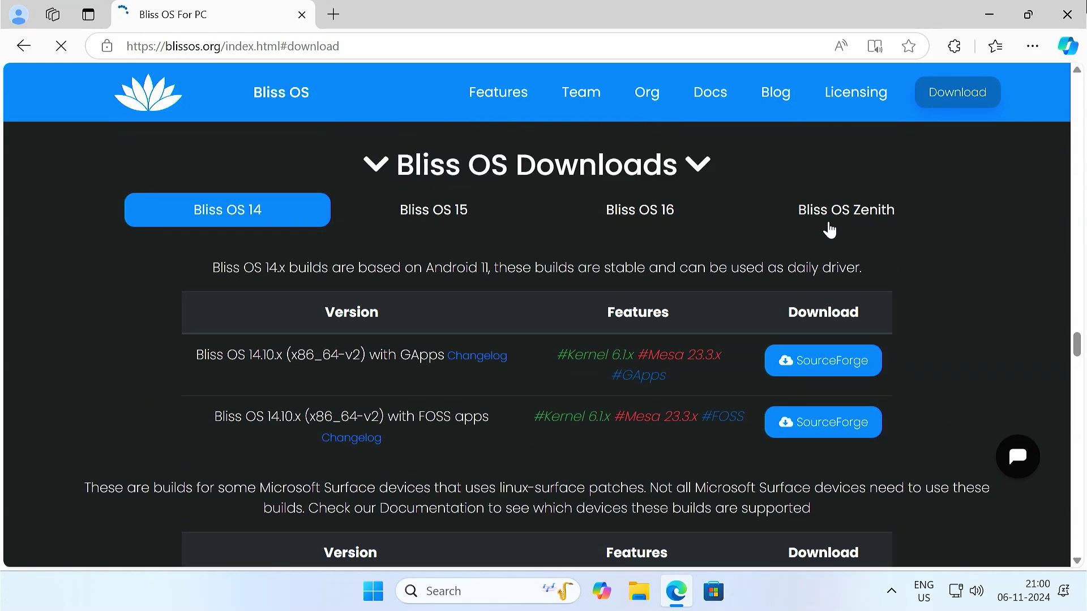
pyautogui.click(650, 223)
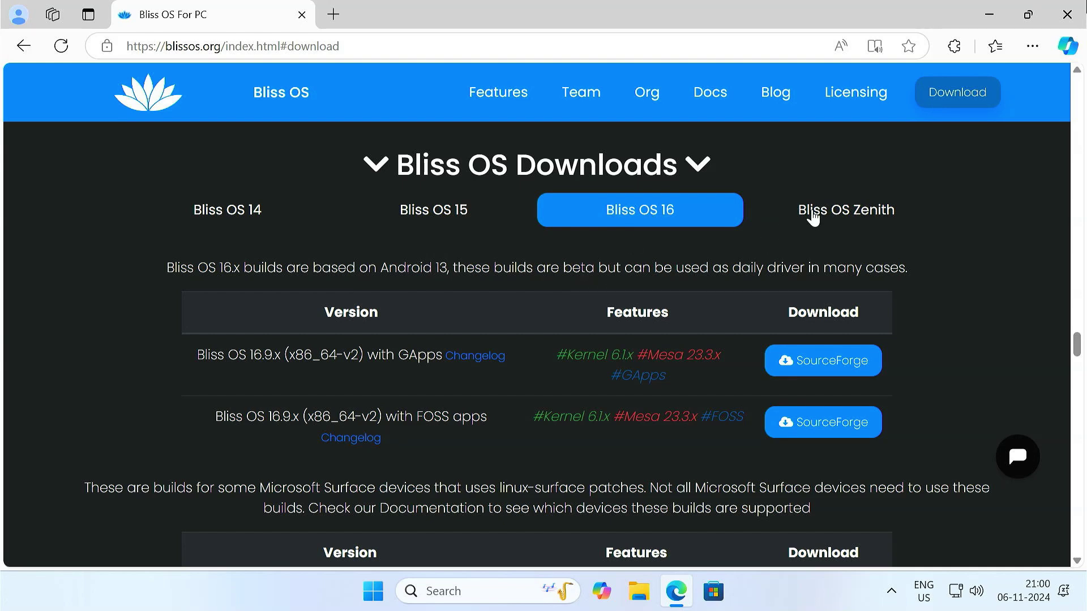
pyautogui.click(812, 217)
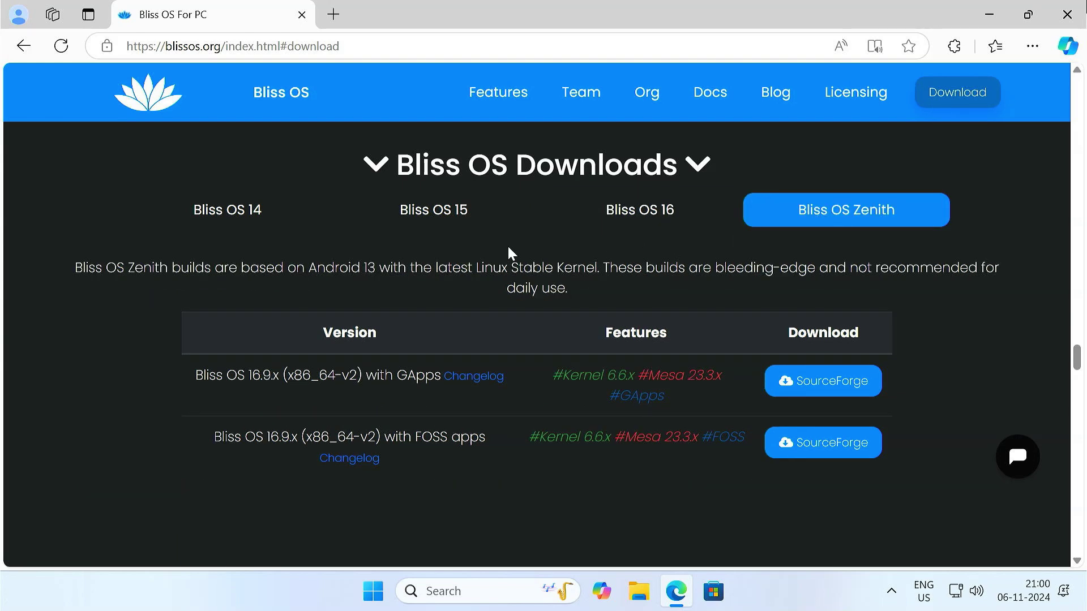
pyautogui.click(447, 218)
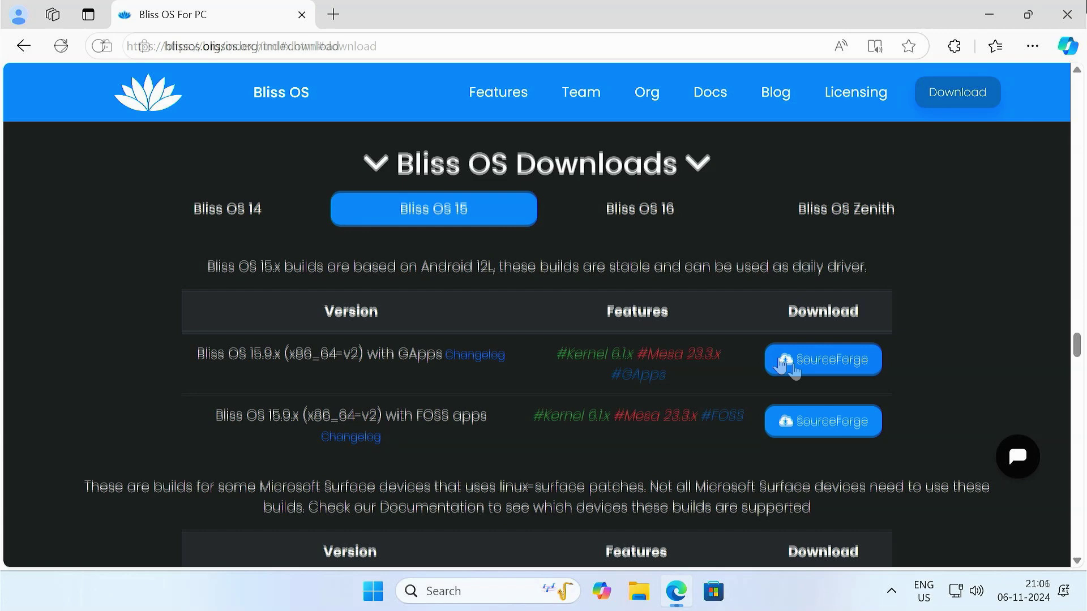
# Download Bliss-v15.9.2-x86_64-OFFICIAL-gapps-20241012.iso from SourceForge's GApps build folder.
pyautogui.click(794, 367)
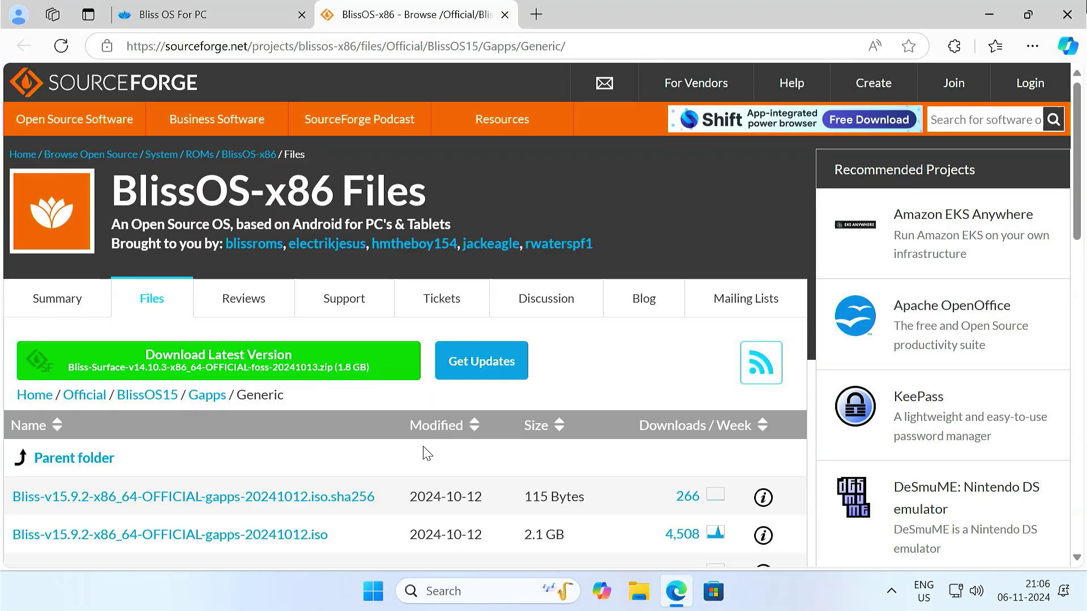
pyautogui.scroll(-3, 421, 452)
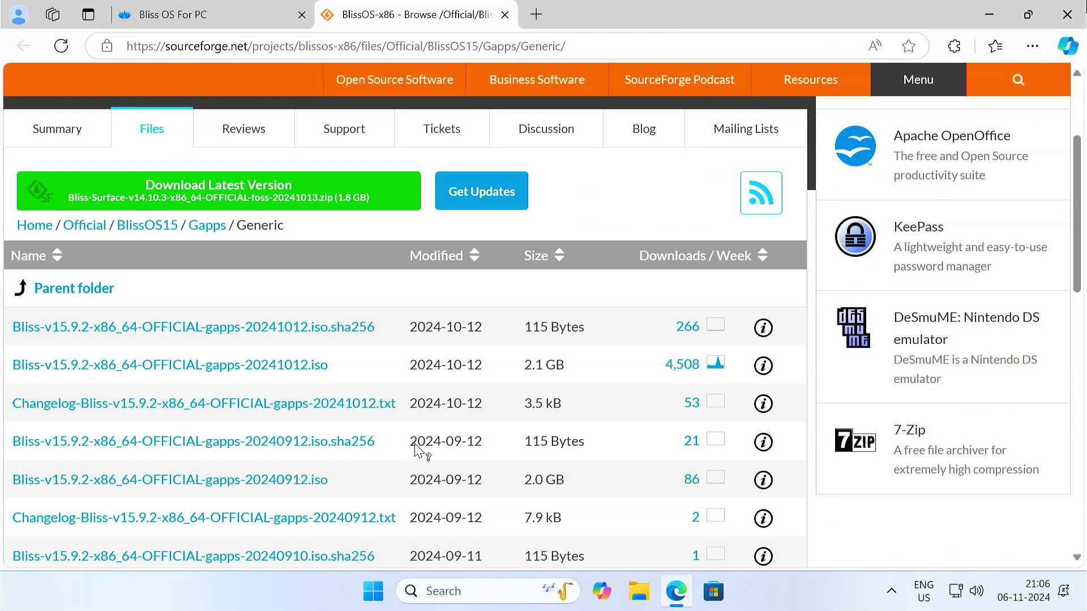
pyautogui.click(283, 373)
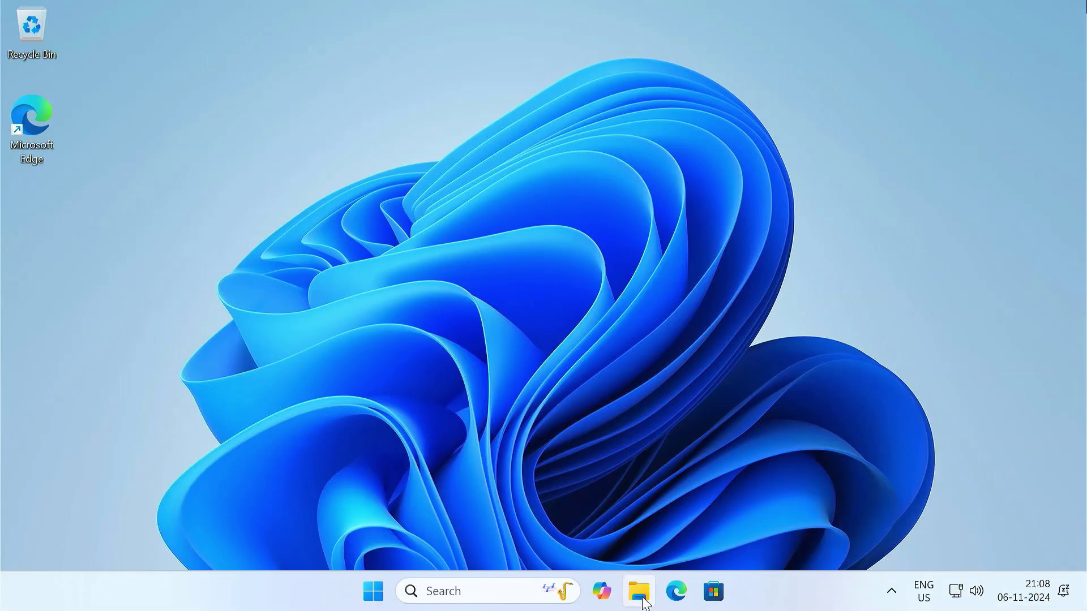
# Mount the downloaded Bliss ISO from Downloads as DVD drive D:, then minimize the window.
pyautogui.click(640, 592)
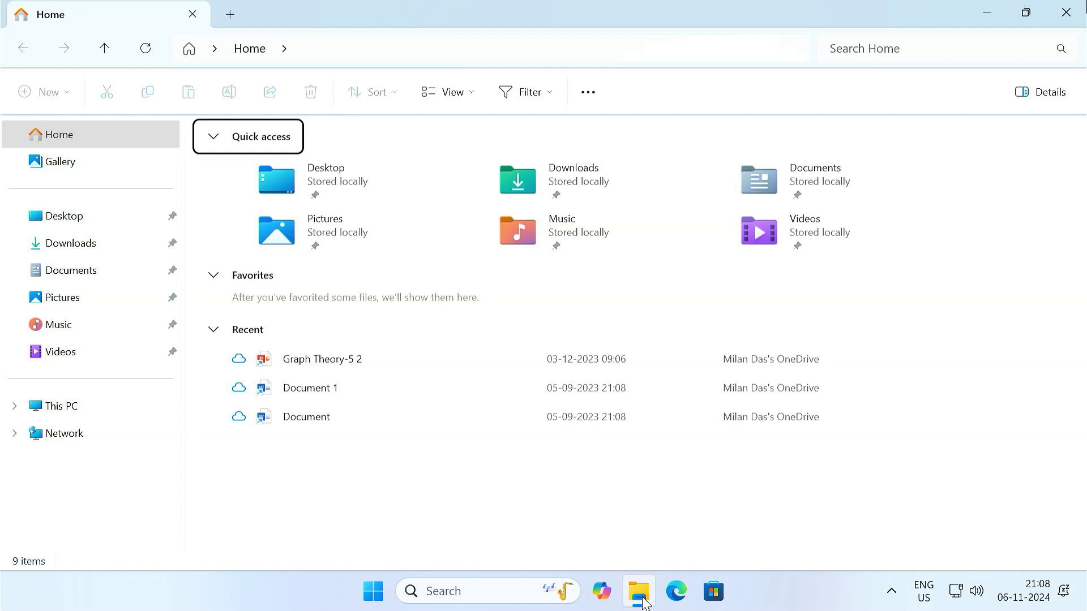
pyautogui.click(98, 253)
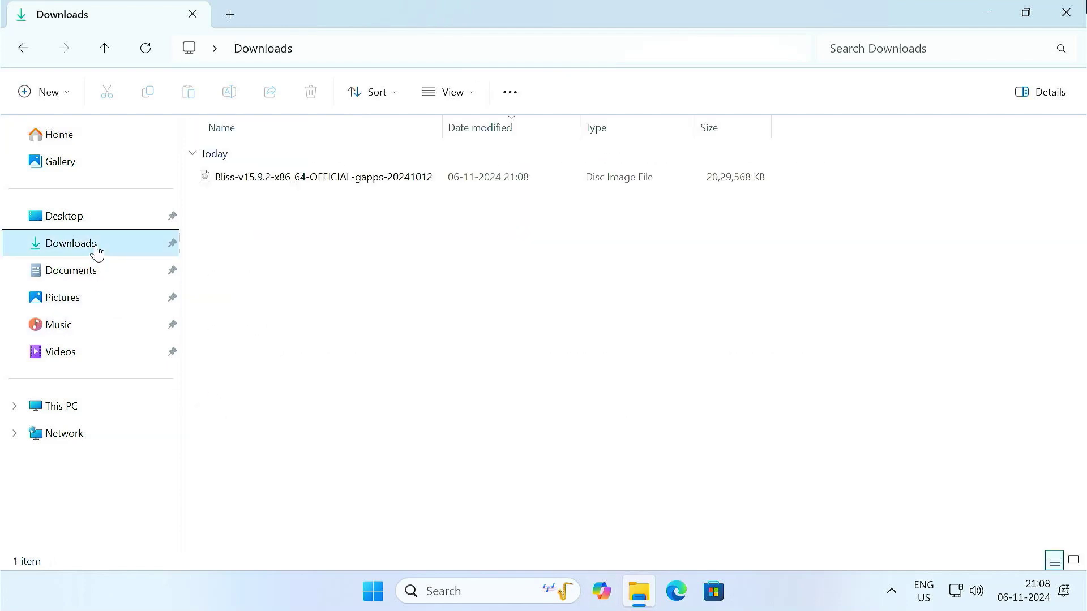
pyautogui.click(289, 188)
pyautogui.rightClick(289, 187)
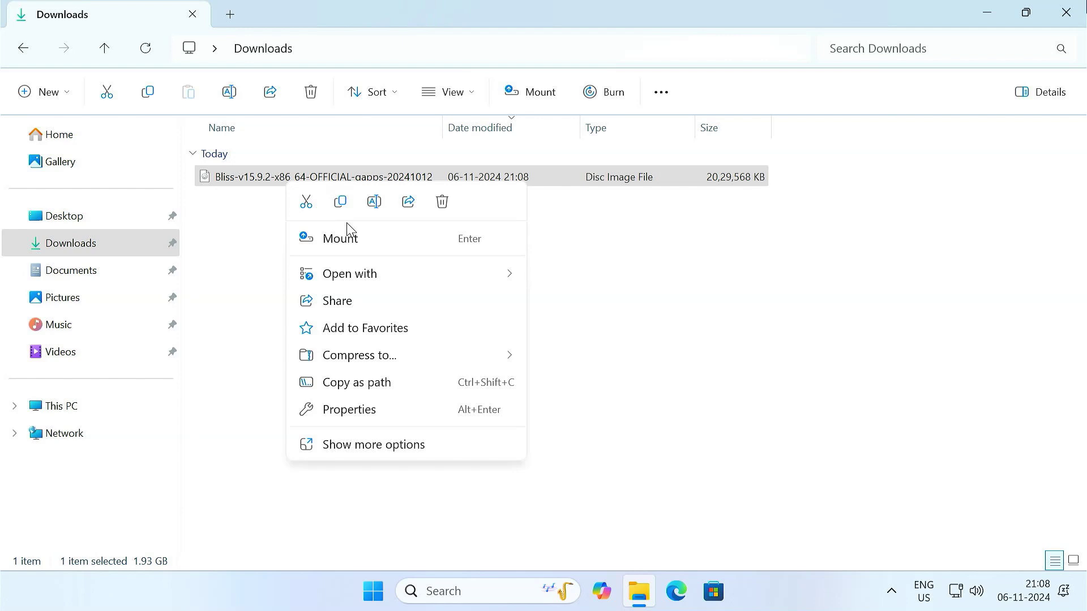
pyautogui.click(377, 242)
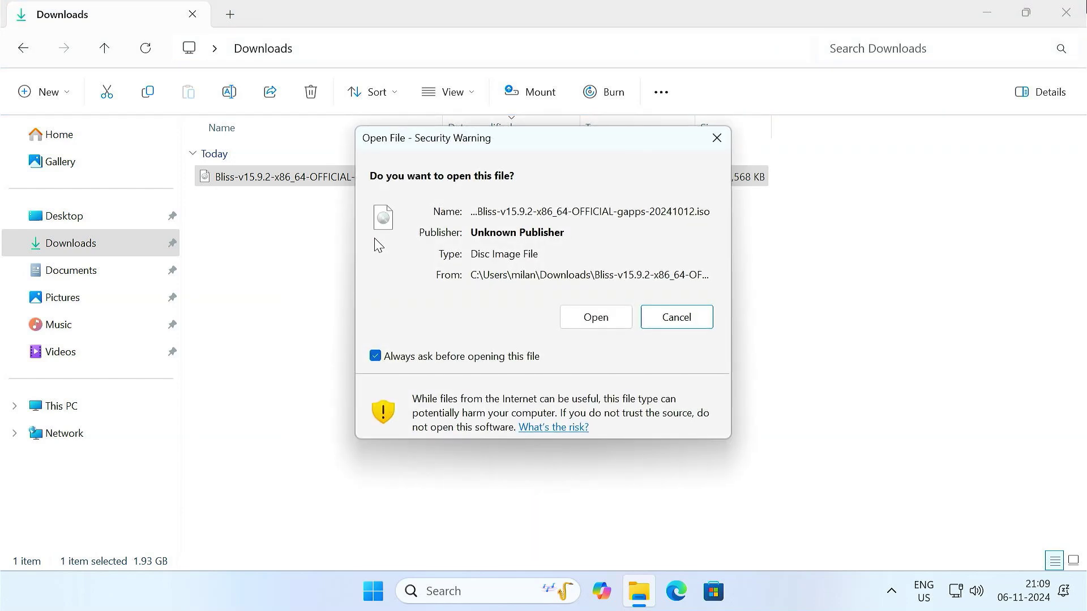
pyautogui.click(582, 312)
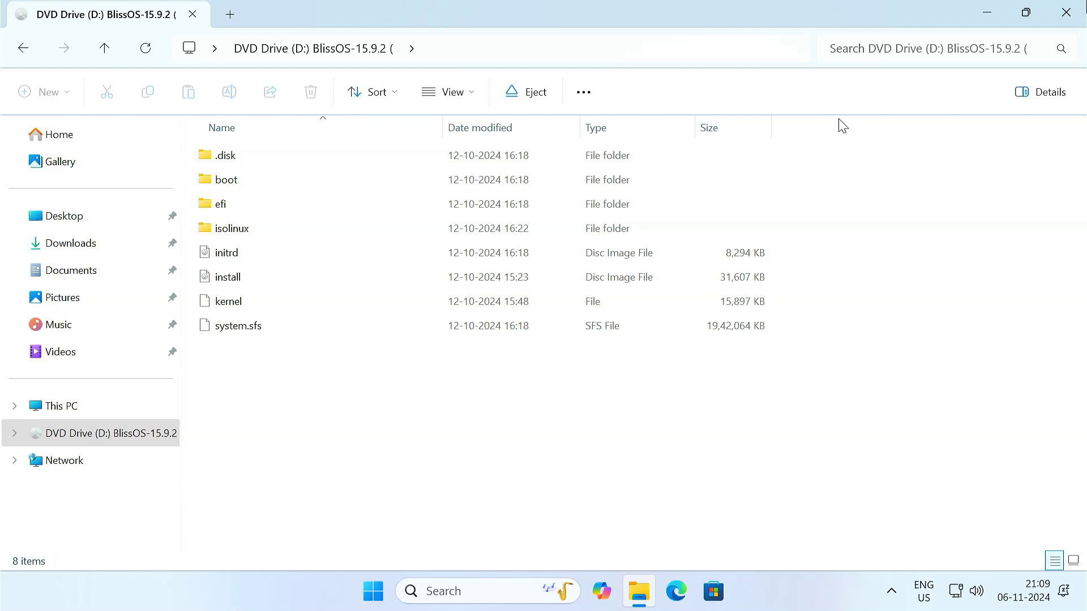
pyautogui.click(987, 11)
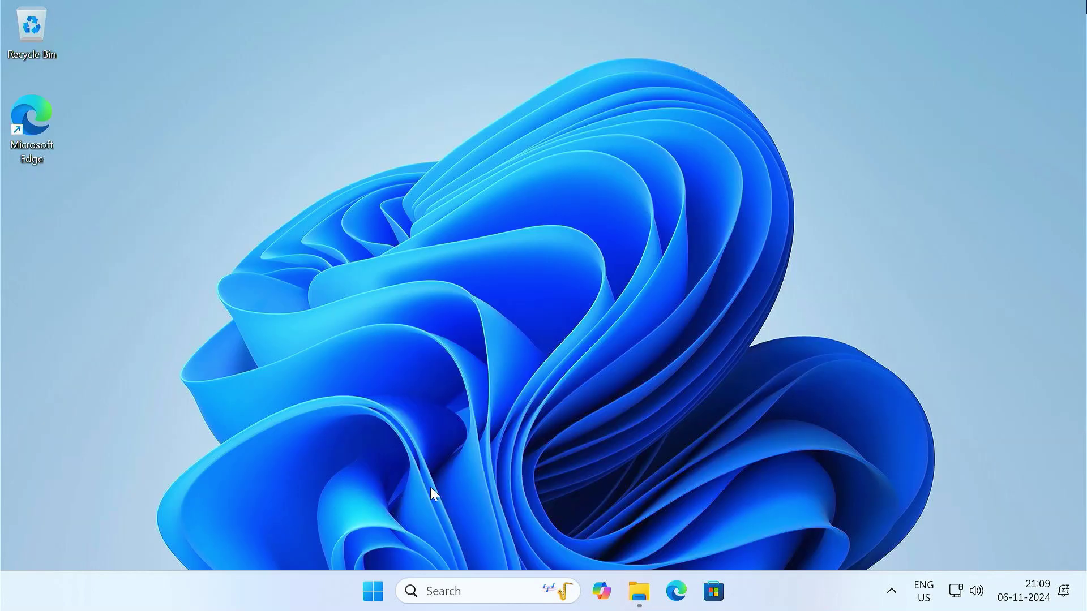
# Open Disk Management from the Win+X menu and maximize it.
pyautogui.rightClick(373, 594)
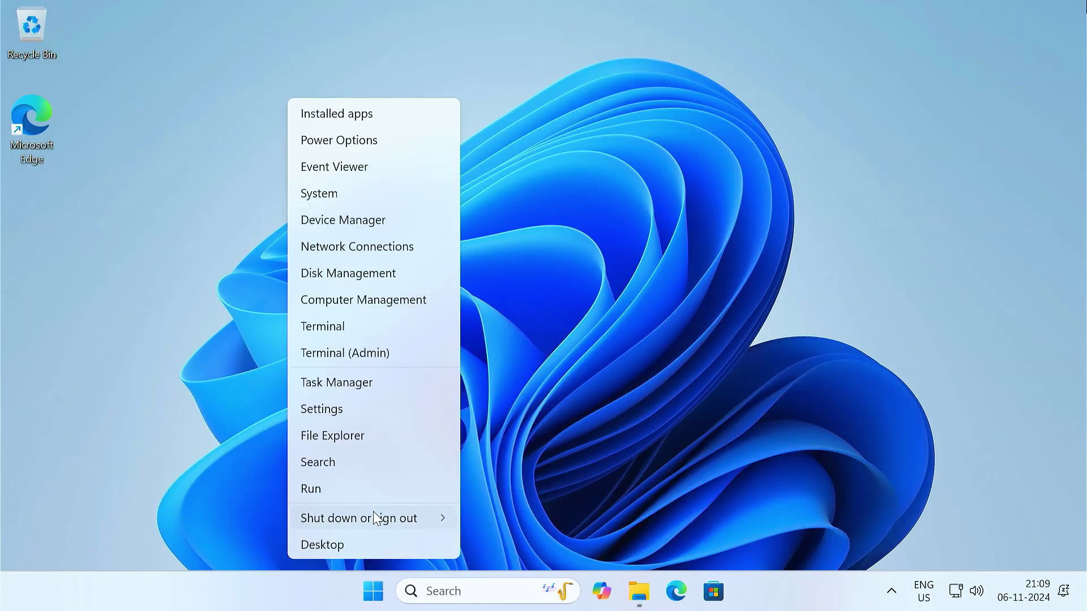
pyautogui.click(387, 273)
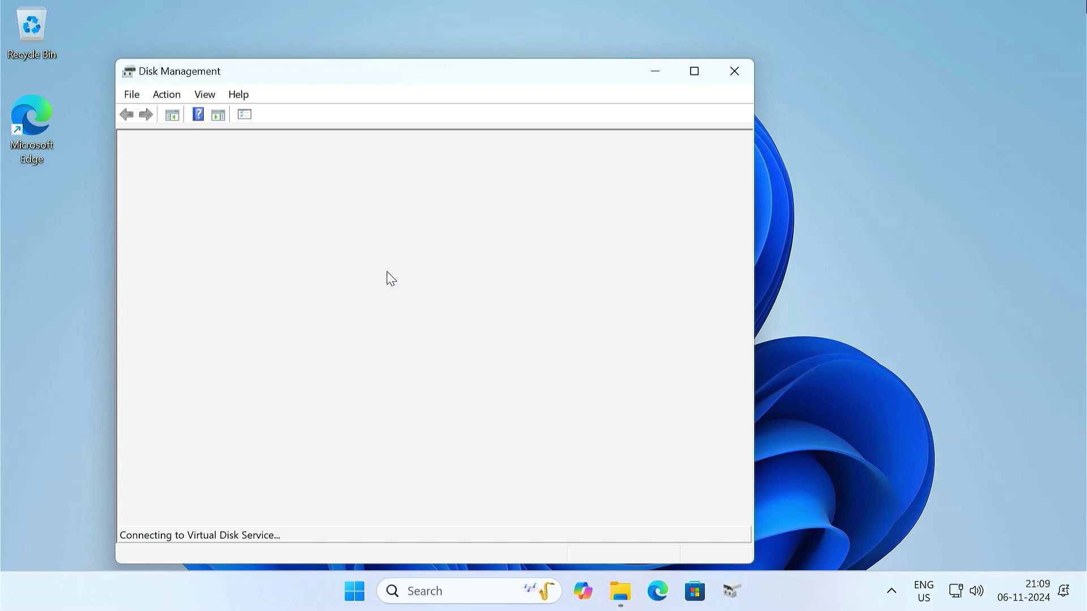
pyautogui.click(694, 70)
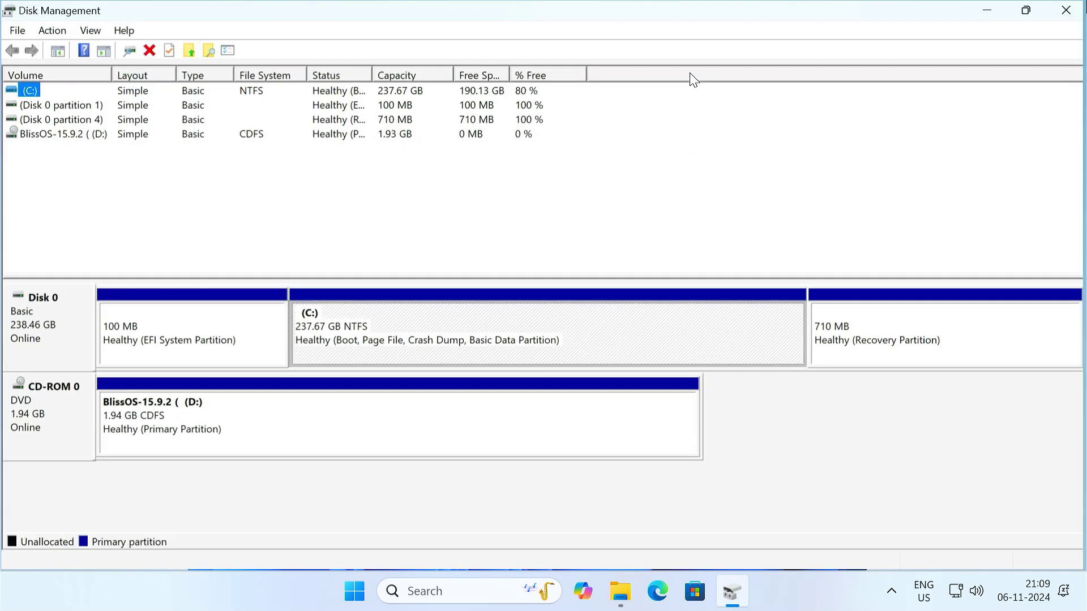
# Shrink the C: volume by 4000 MB.
pyautogui.rightClick(544, 334)
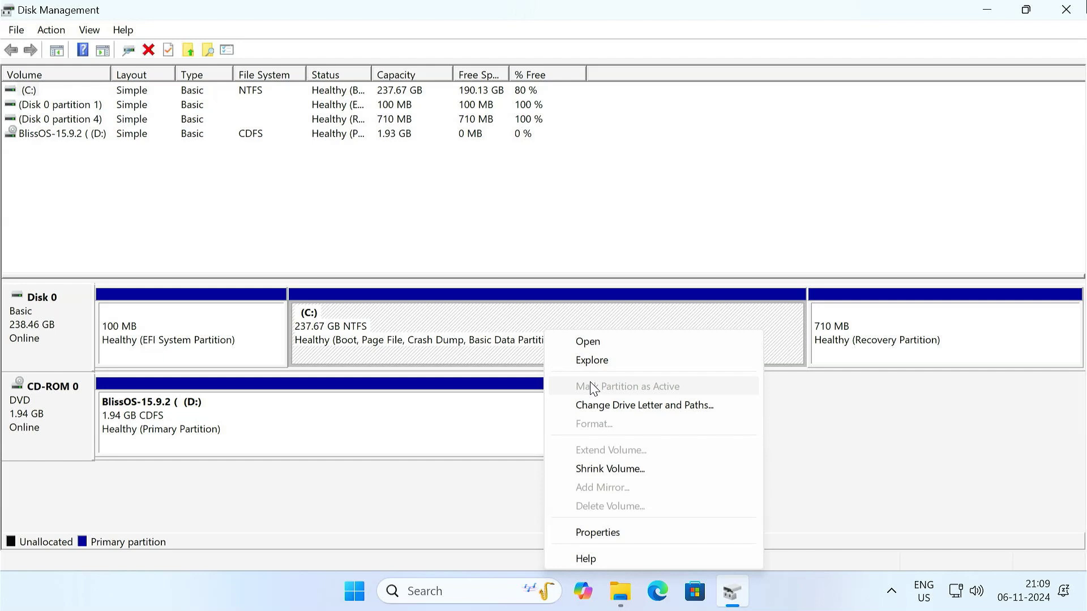
pyautogui.click(660, 469)
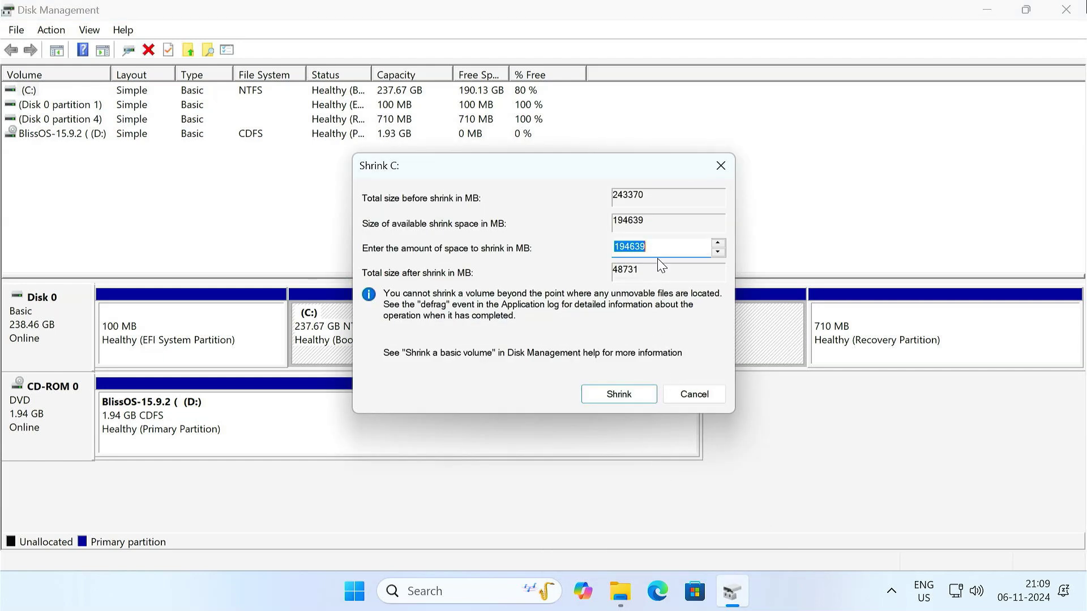
pyautogui.press('BackSpace')
pyautogui.write('4000')
pyautogui.click(637, 399)
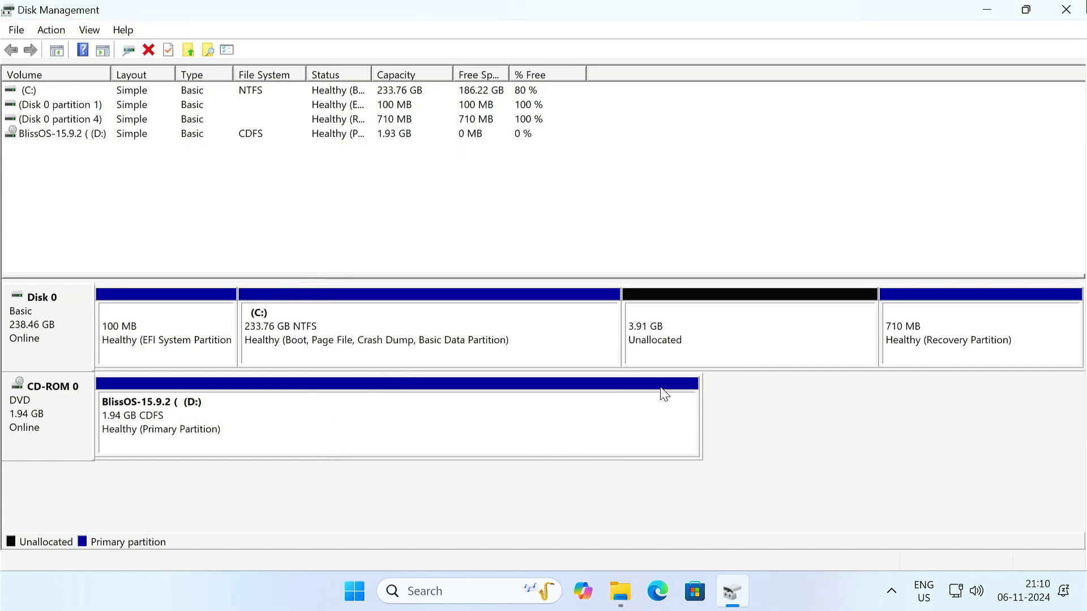
# Start a New Simple Volume on the unallocated space with default size and drive letter E.
pyautogui.click(710, 335)
pyautogui.rightClick(709, 334)
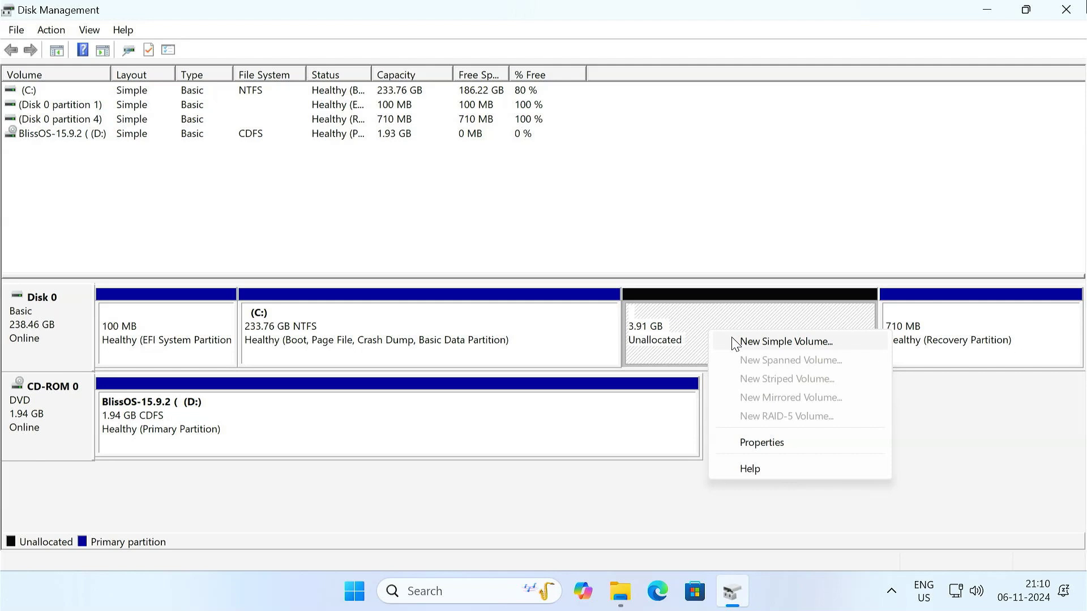
pyautogui.click(761, 342)
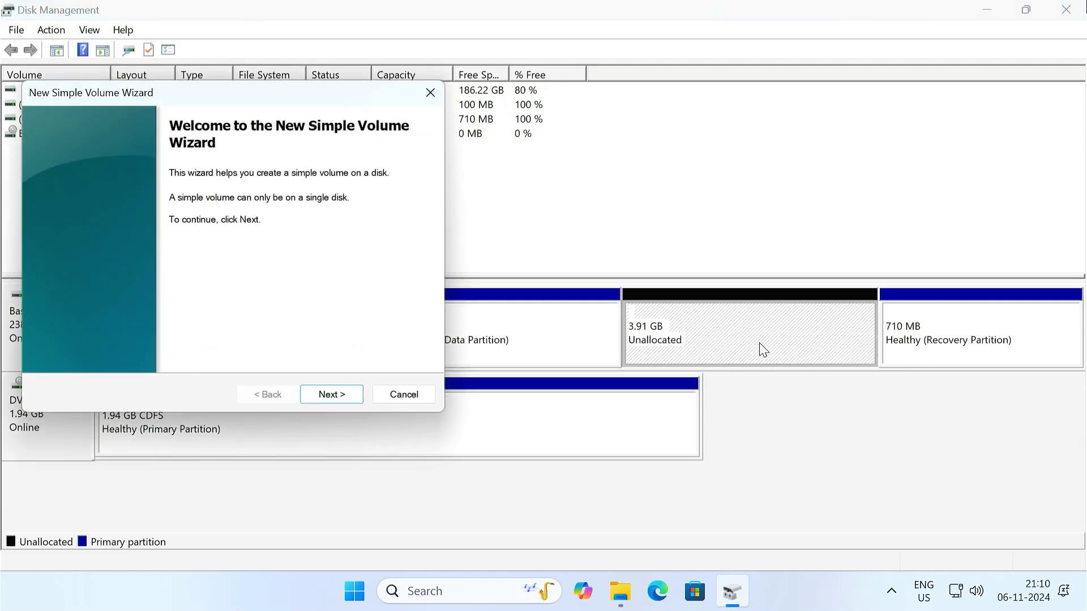
pyautogui.click(354, 394)
pyautogui.click(355, 395)
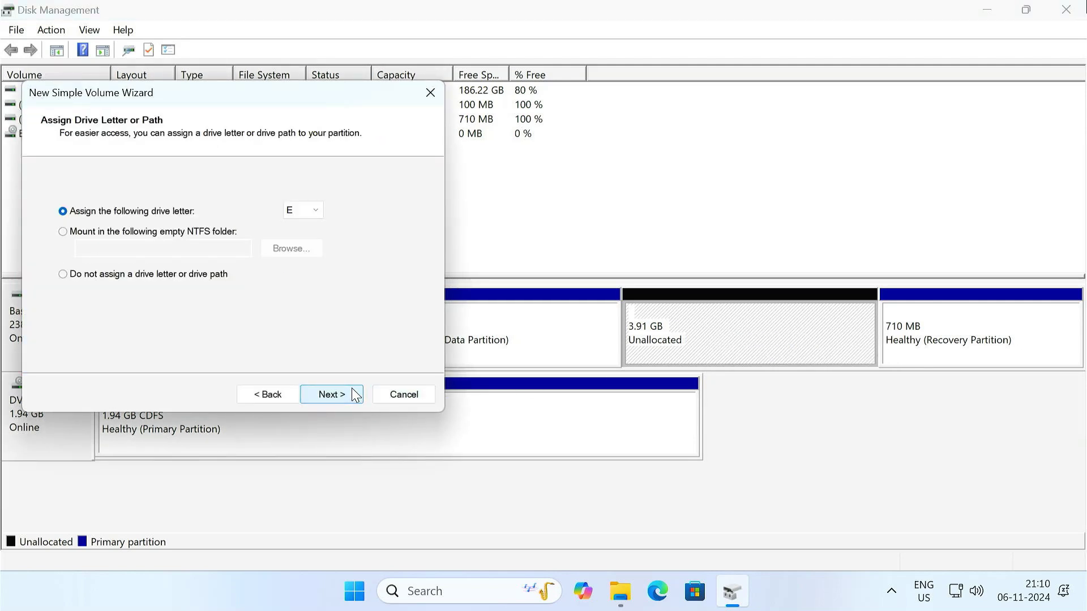
pyautogui.click(355, 395)
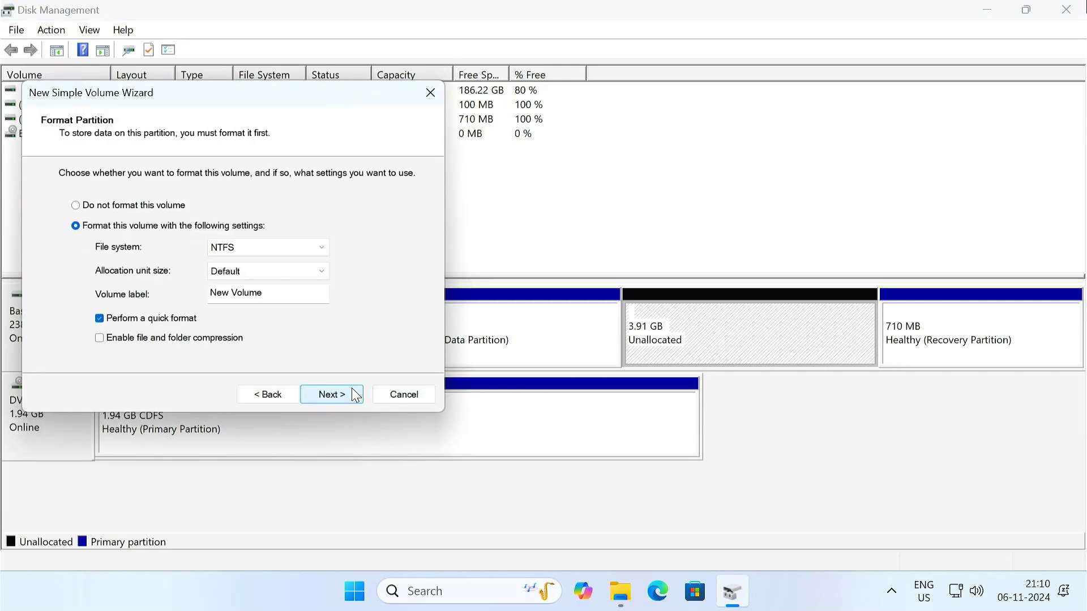
# Format the new volume as FAT32 labelled ISO and finish the wizard.
pyautogui.click(286, 250)
pyautogui.click(277, 274)
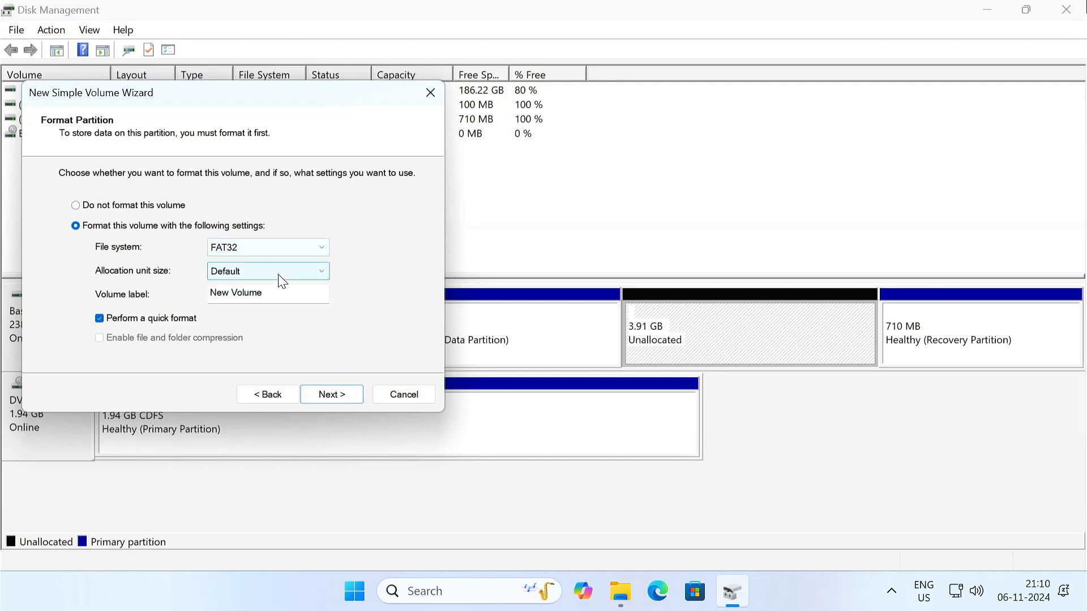
pyautogui.moveTo(262, 293); pyautogui.dragTo(208, 294)
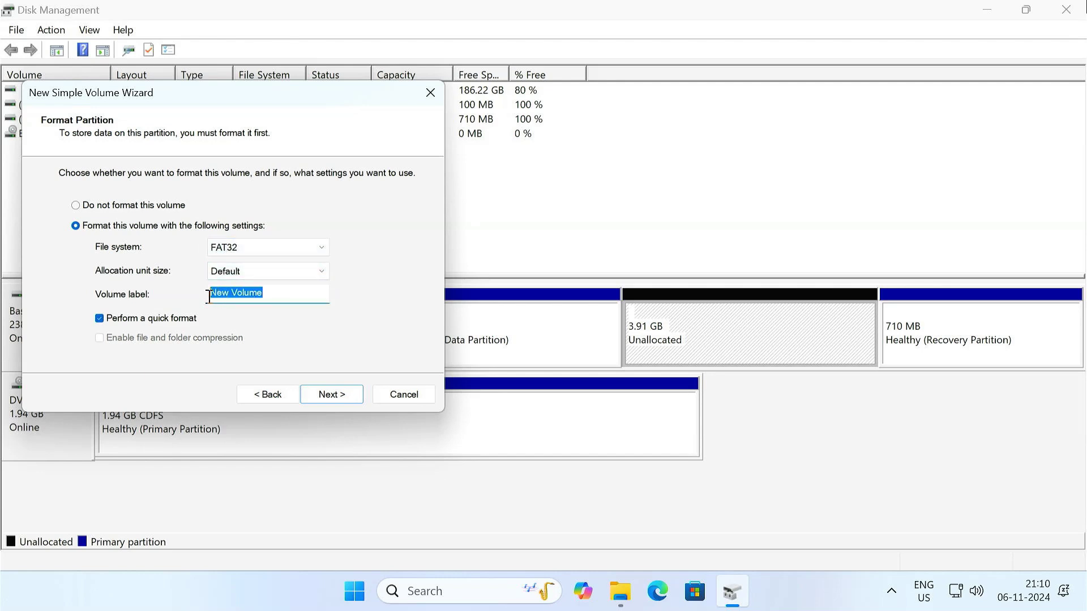
pyautogui.press('BackSpace')
pyautogui.write('ISO')
pyautogui.click(343, 393)
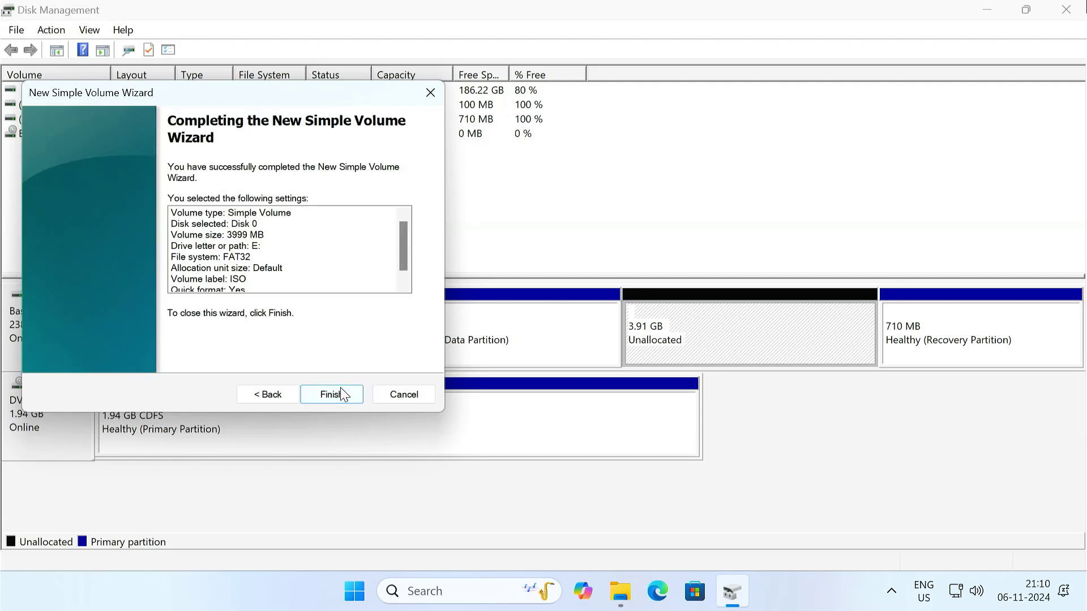
pyautogui.click(340, 393)
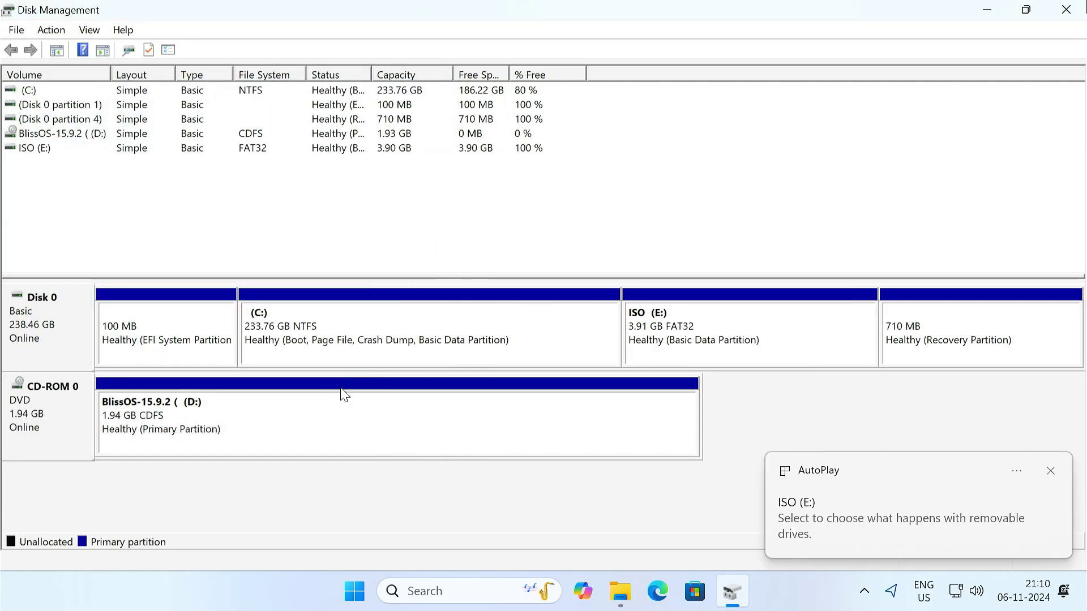
# Close Disk Management and copy all eight files from the BlissOS disc.
pyautogui.click(1067, 10)
pyautogui.click(638, 592)
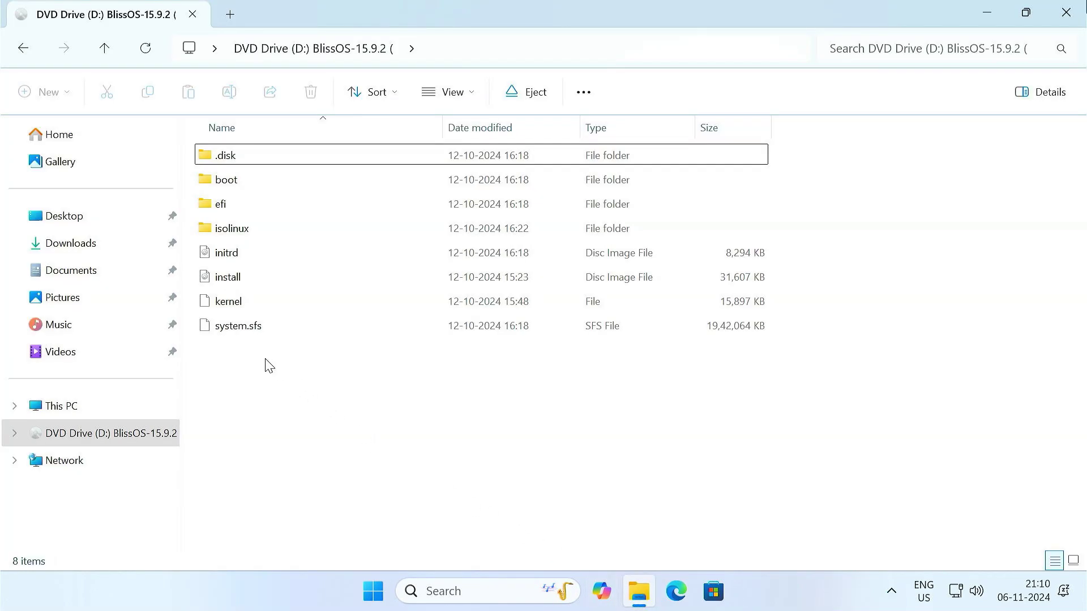
pyautogui.moveTo(266, 360); pyautogui.dragTo(291, 148)
pyautogui.rightClick(291, 150)
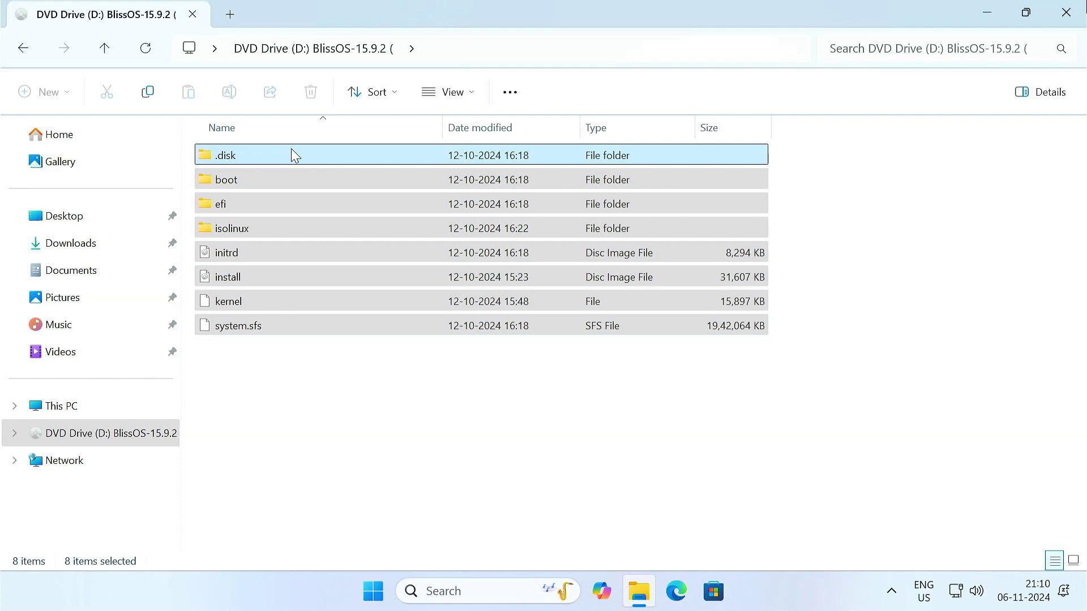
pyautogui.click(312, 169)
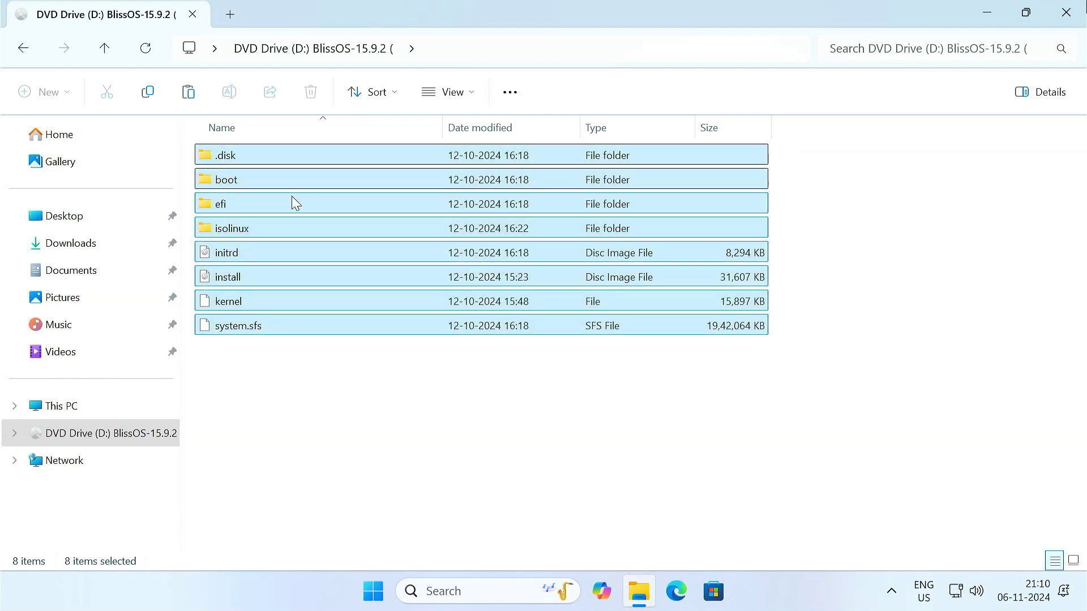
# Paste the copied Bliss OS files into the ISO (E:) drive.
pyautogui.click(85, 409)
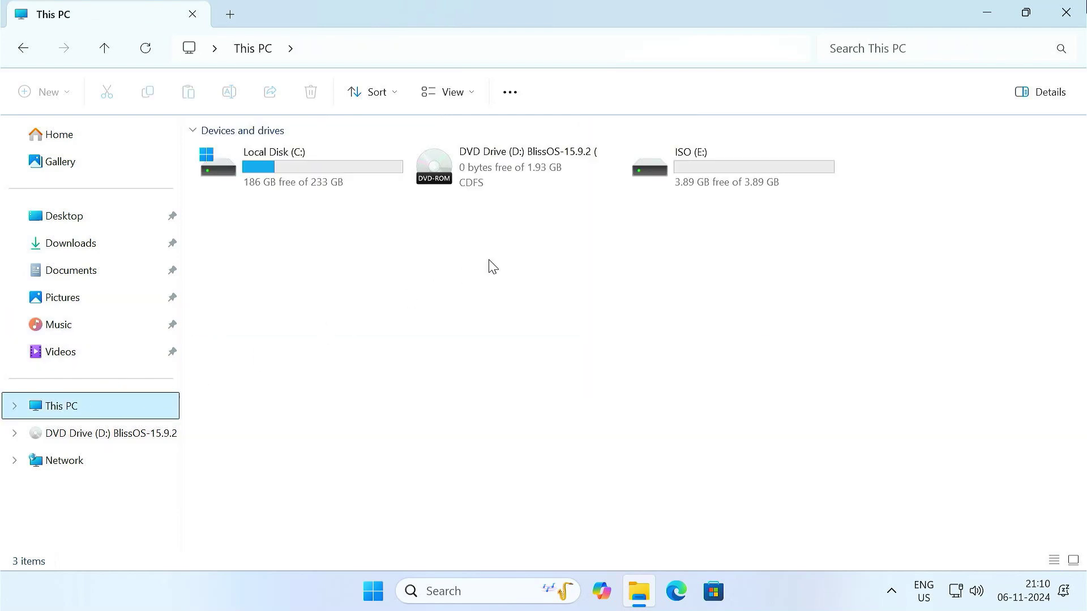
pyautogui.doubleClick(718, 168)
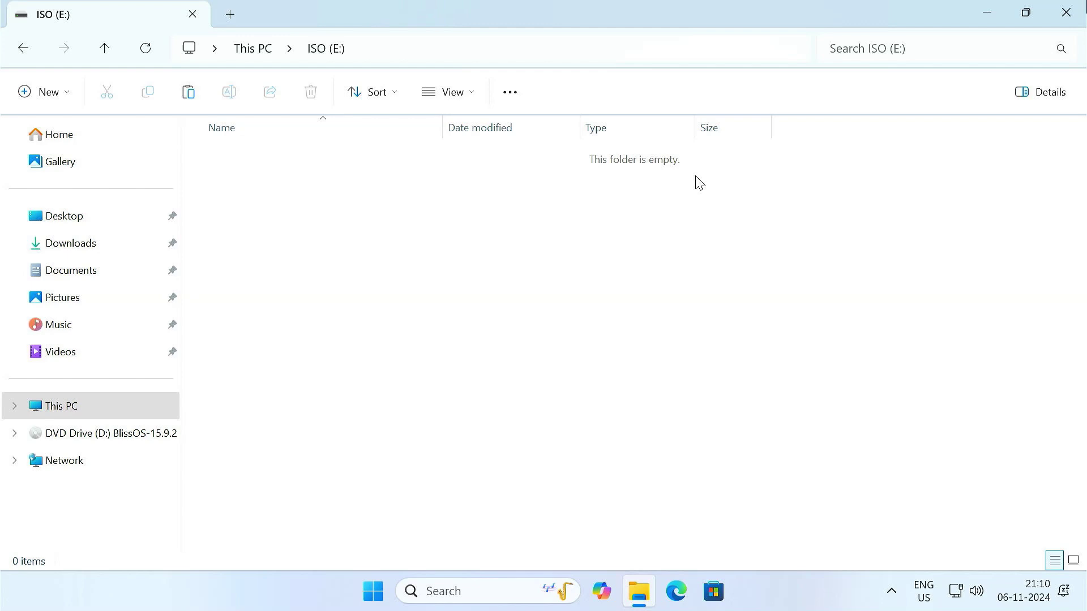
pyautogui.rightClick(595, 225)
pyautogui.click(608, 238)
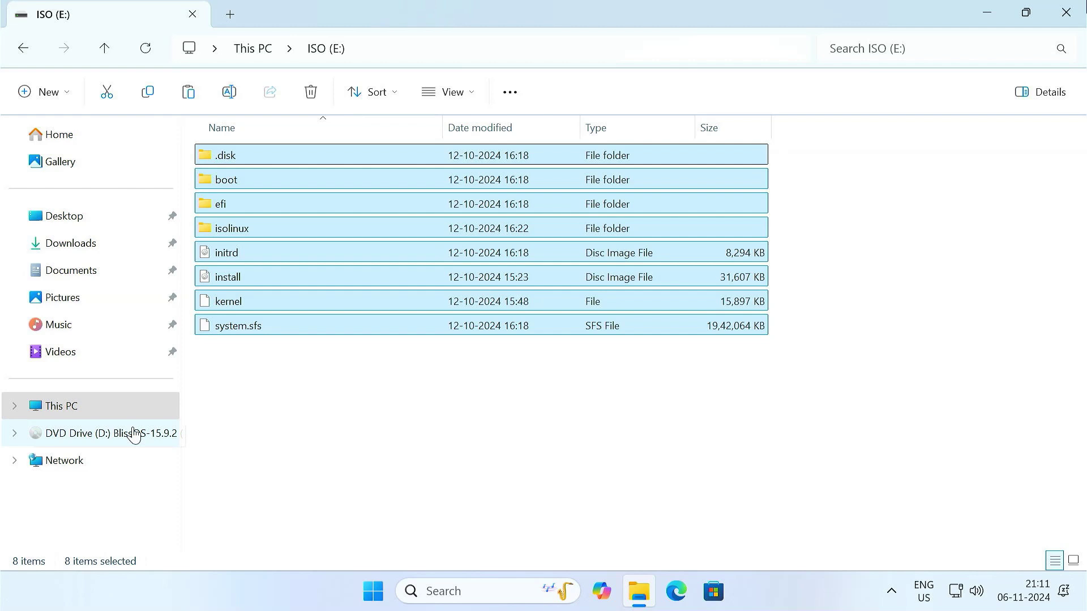
# Eject the mounted BlissOS DVD drive and return to the drive list.
pyautogui.rightClick(112, 447)
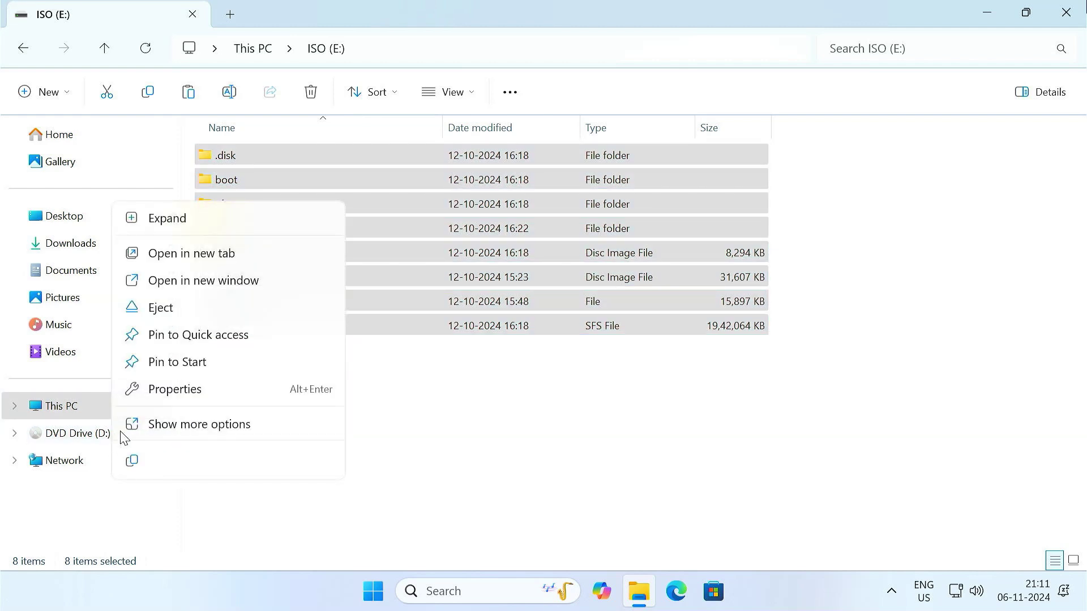
pyautogui.click(202, 311)
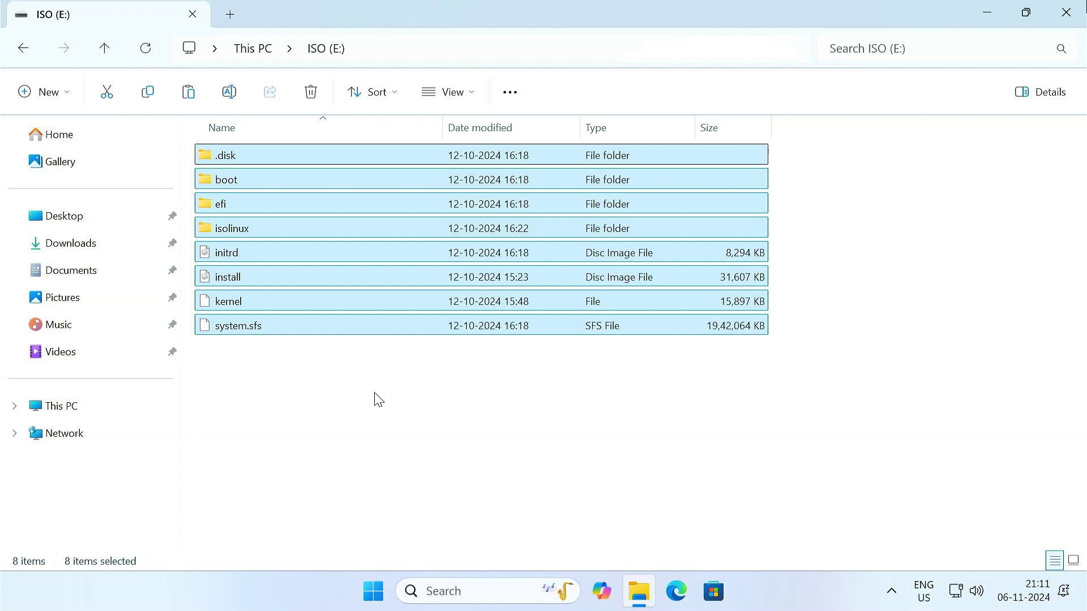
pyautogui.click(377, 399)
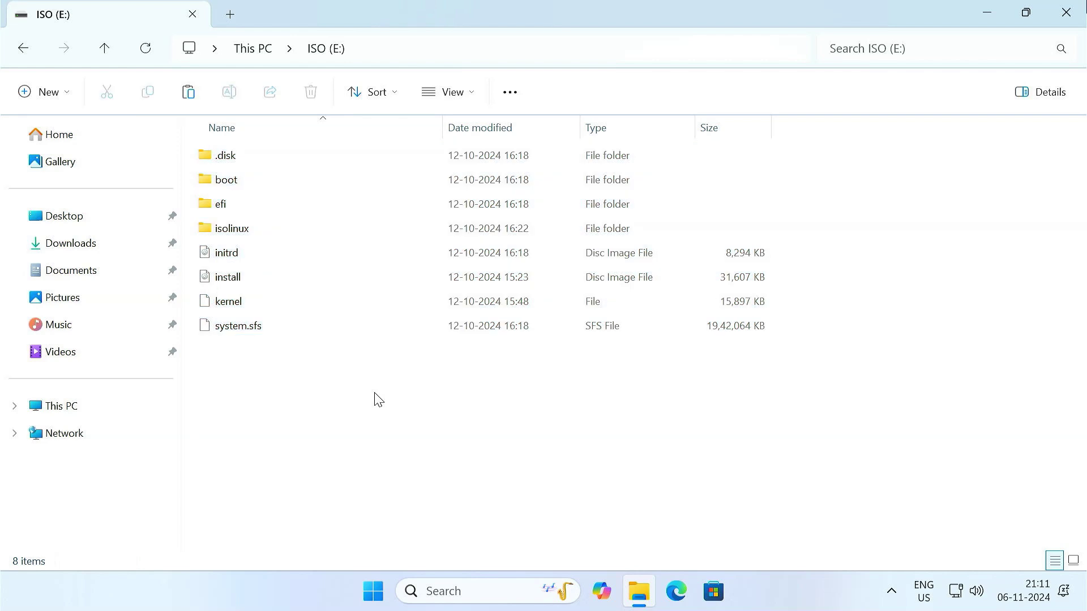
pyautogui.click(128, 407)
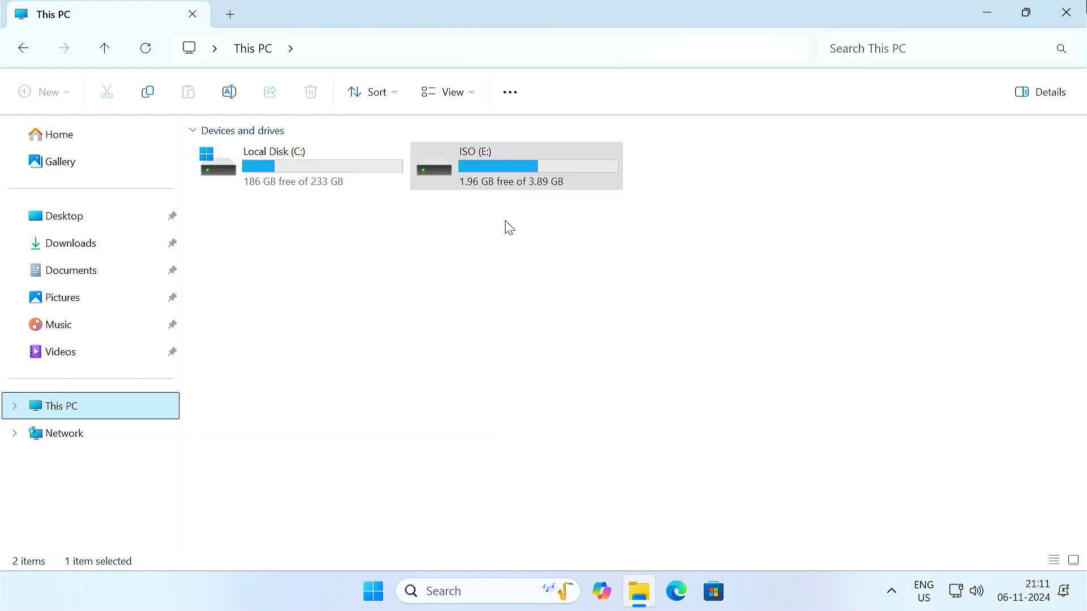
# Close File Explorer and launch Command Prompt as administrator.
pyautogui.click(1066, 13)
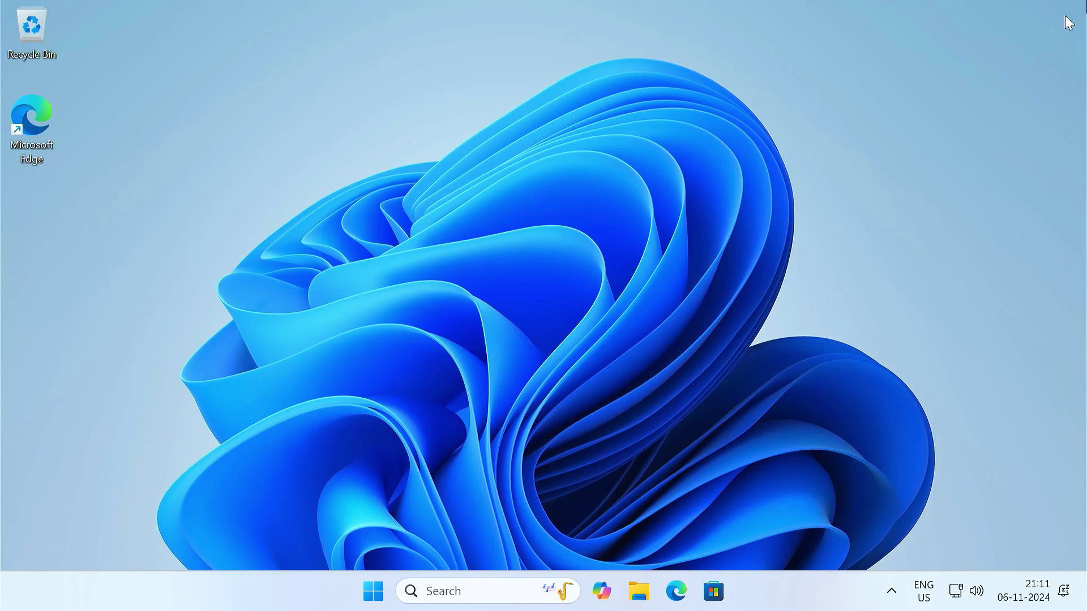
pyautogui.click(498, 591)
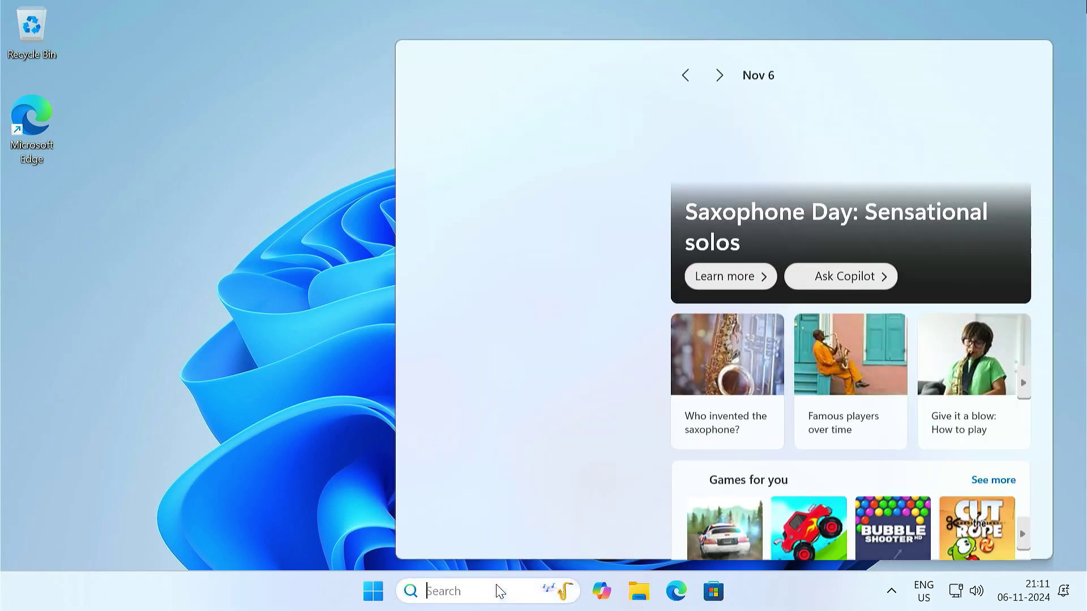
pyautogui.write('cmd')
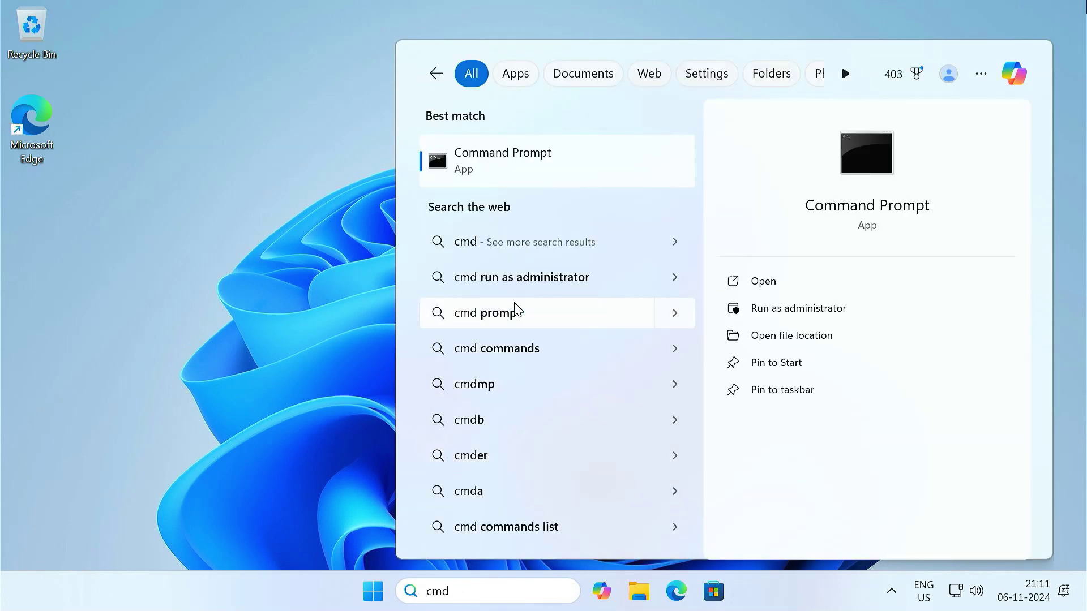
pyautogui.rightClick(548, 168)
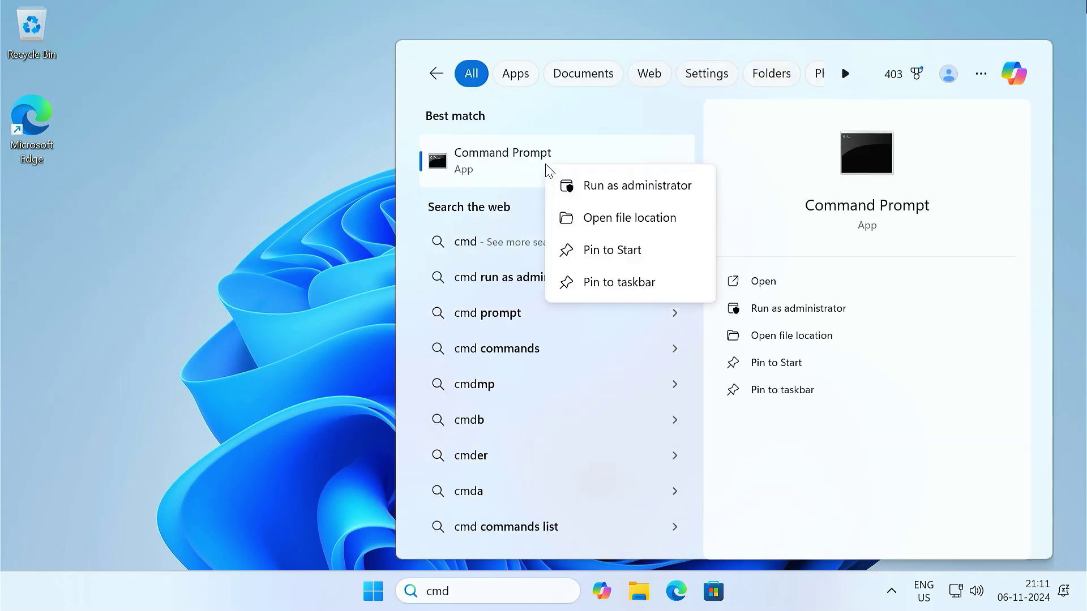
pyautogui.click(610, 190)
pyautogui.click(481, 430)
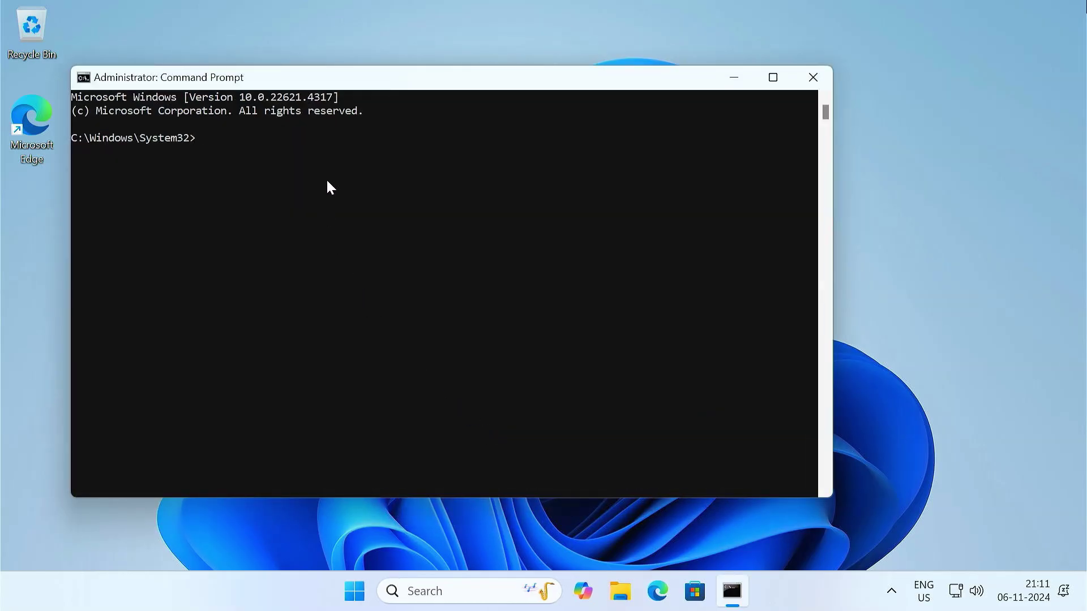
# Start diskpart, list the disks, and select disk 0.
pyautogui.write('diskpart')
pyautogui.press('Return')
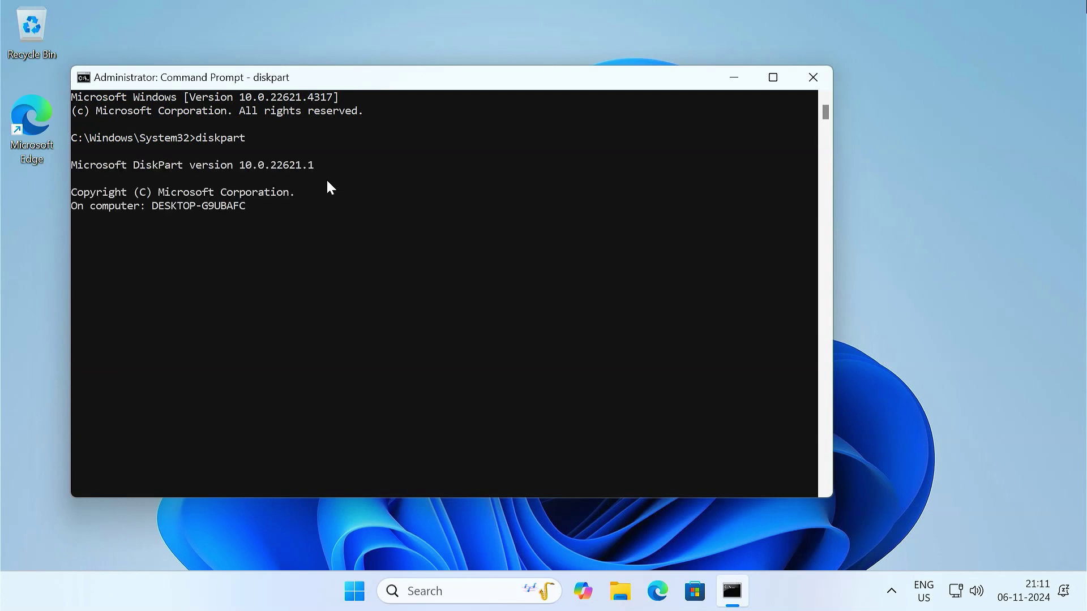
pyautogui.write('list disk')
pyautogui.press('Return')
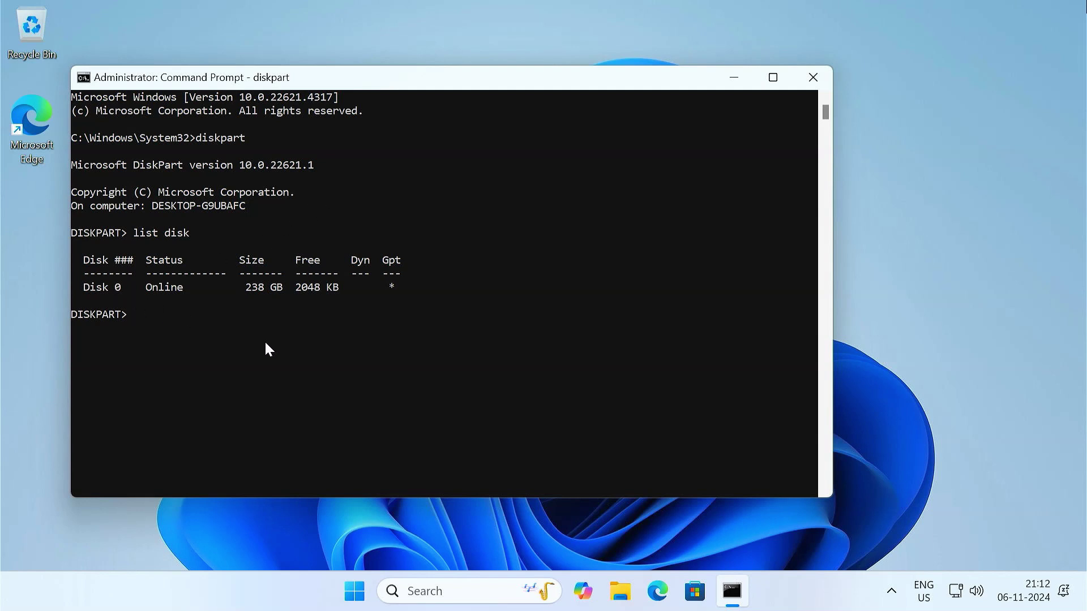
pyautogui.write('select disk 0')
pyautogui.press('Return')
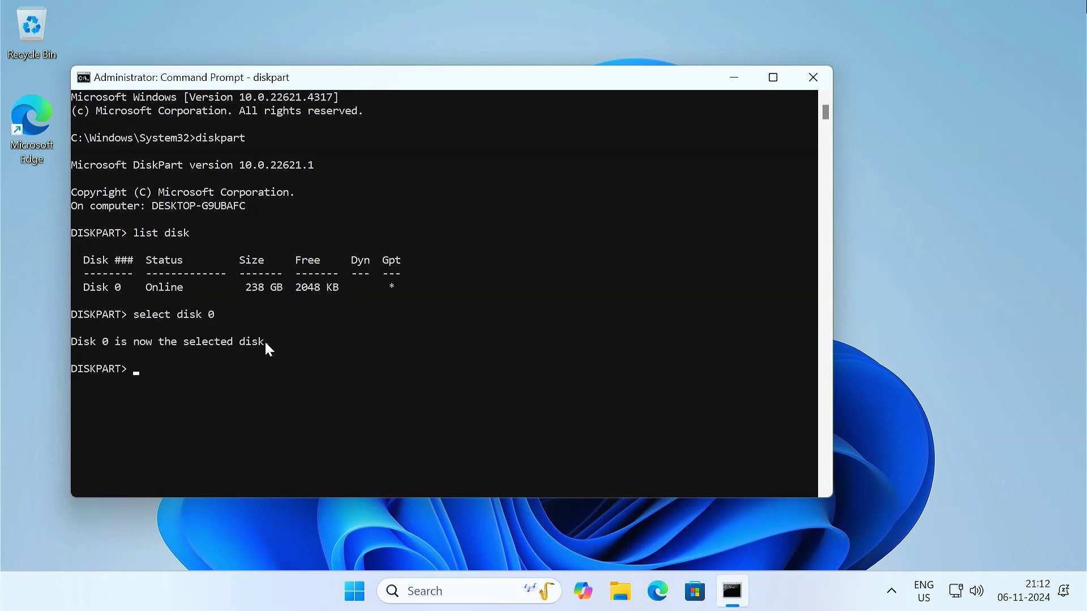
# List disk 0's partitions, select partition 5, and enter help setid.
pyautogui.write('list partition')
pyautogui.press('Return')
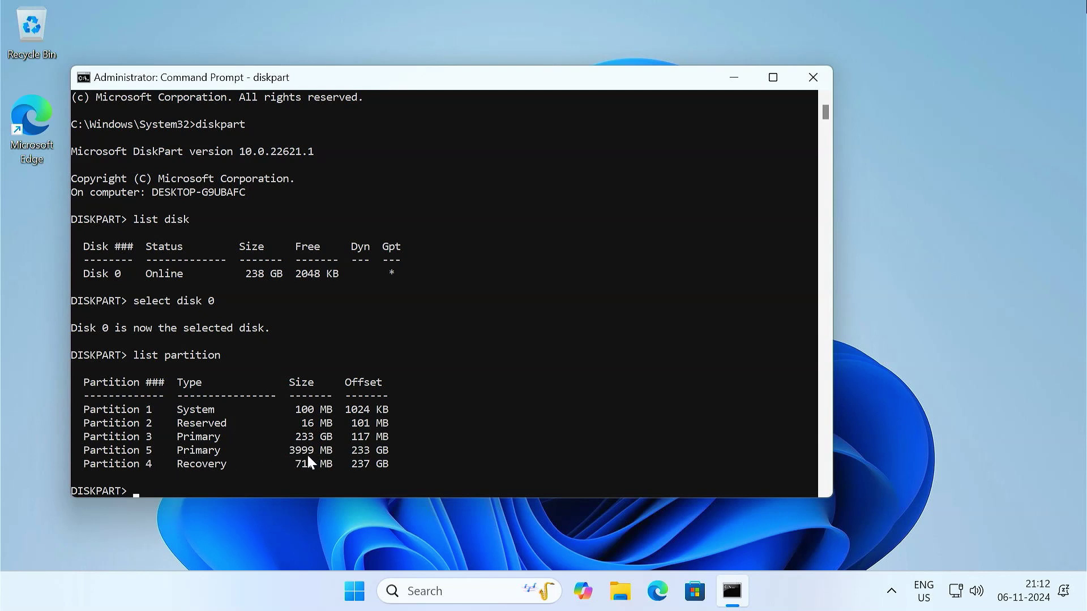
pyautogui.write('select partition 5')
pyautogui.press('Return')
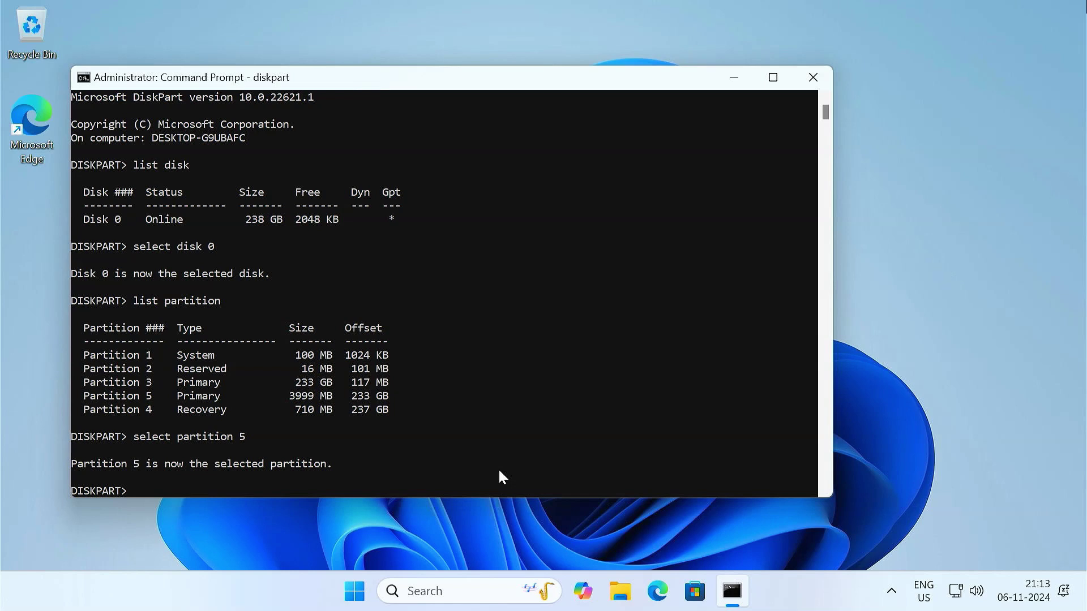
pyautogui.write('help setid')
# Show the SET ID help and copy the EFI System partition GUID.
pyautogui.press('Return')
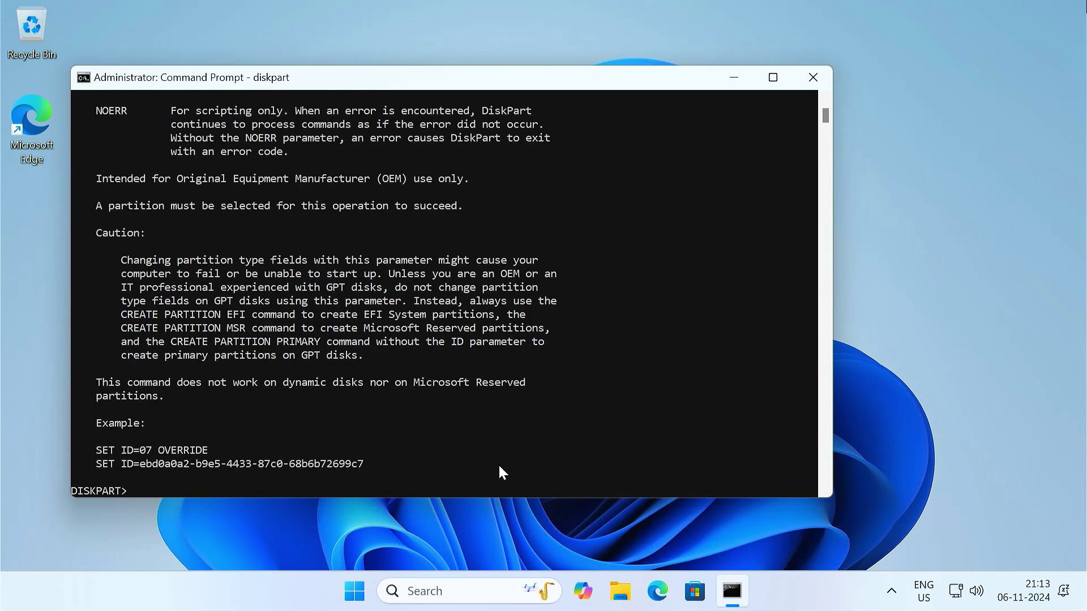
pyautogui.scroll(3, 508, 344)
pyautogui.scroll(14, 507, 345)
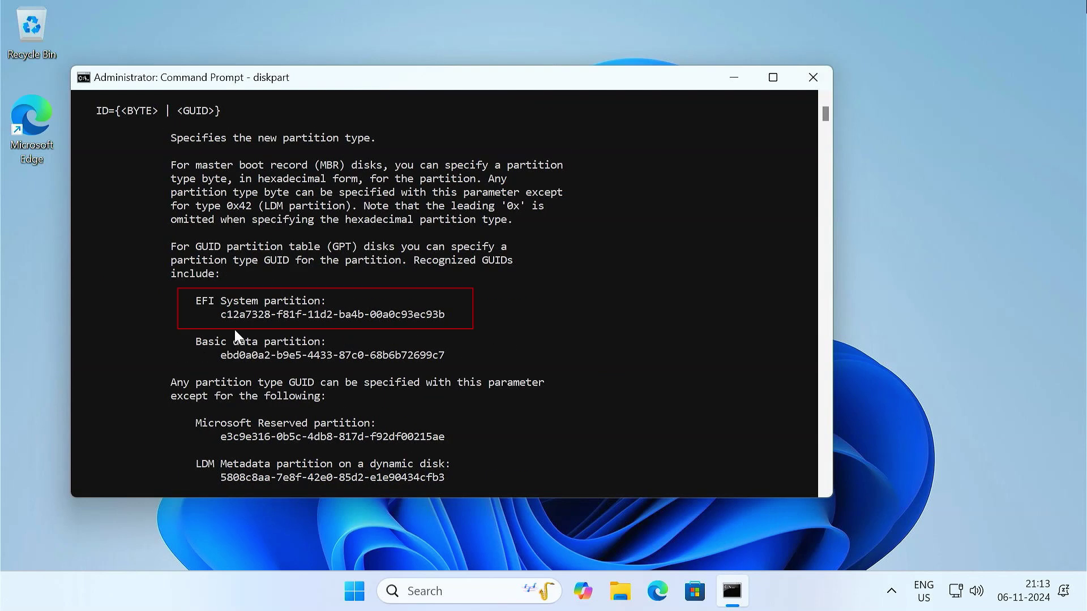
pyautogui.moveTo(220, 315); pyautogui.dragTo(398, 315)
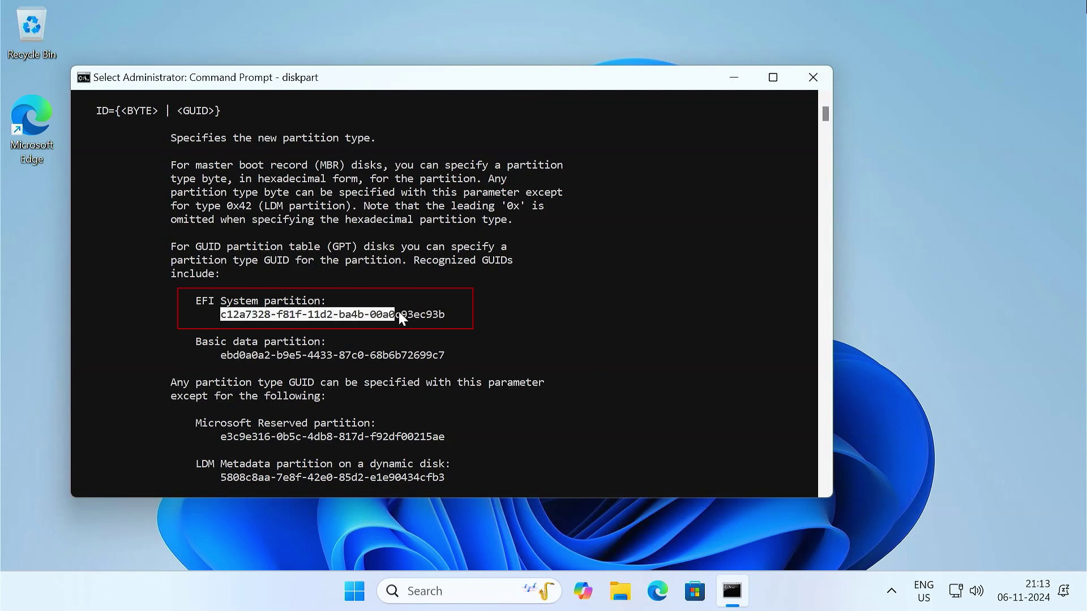
pyautogui.rightClick(456, 324)
pyautogui.scroll(-15, 457, 324)
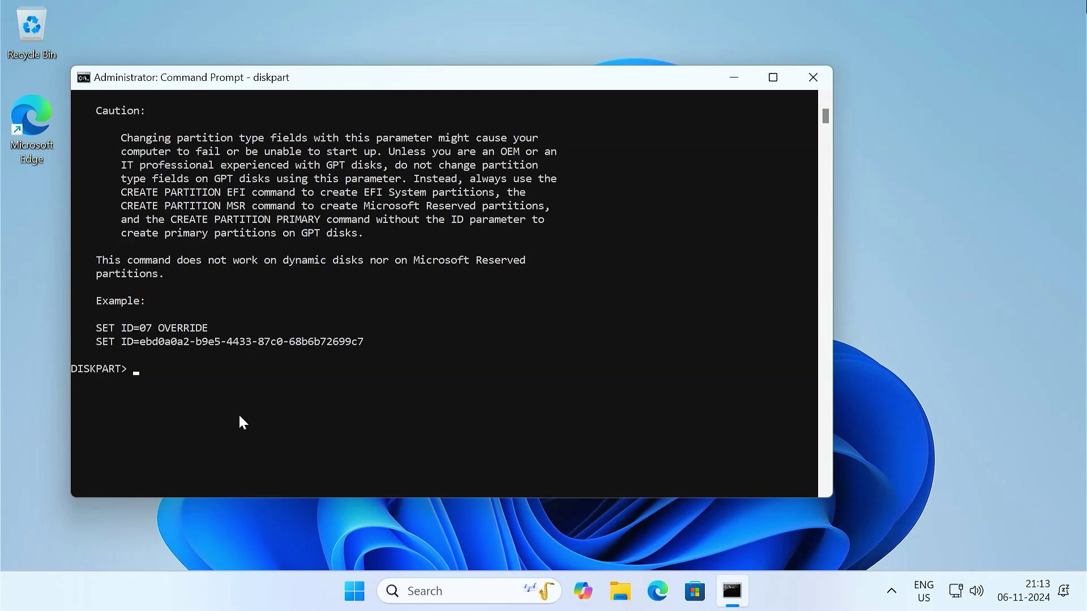
# Run set id= with the pasted EFI GUID, then list partitions to confirm System type.
pyautogui.write('set id=')
pyautogui.rightClick(239, 416)
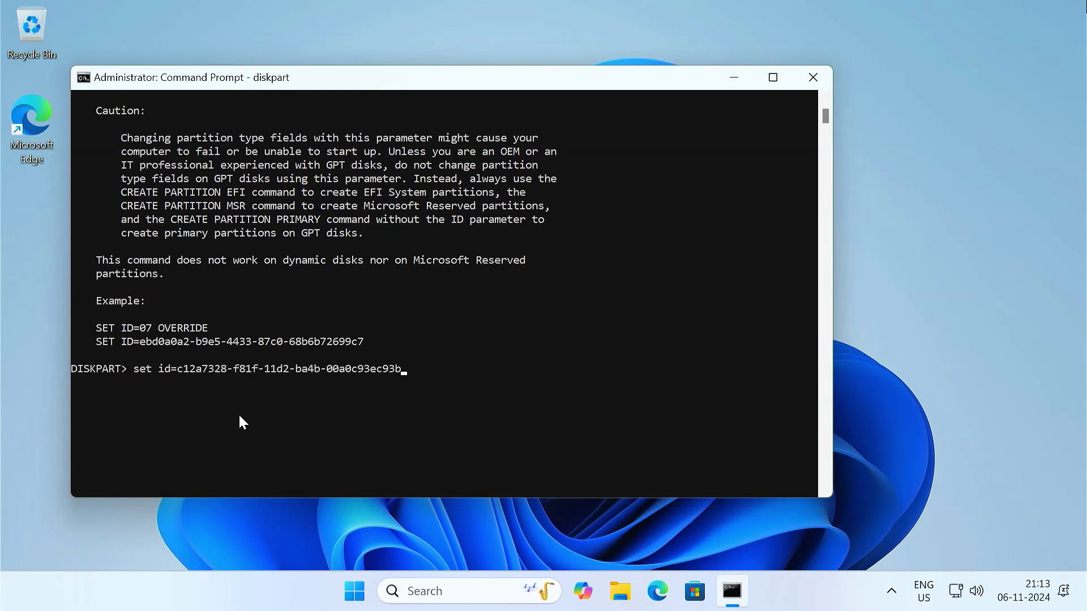
pyautogui.press('Return')
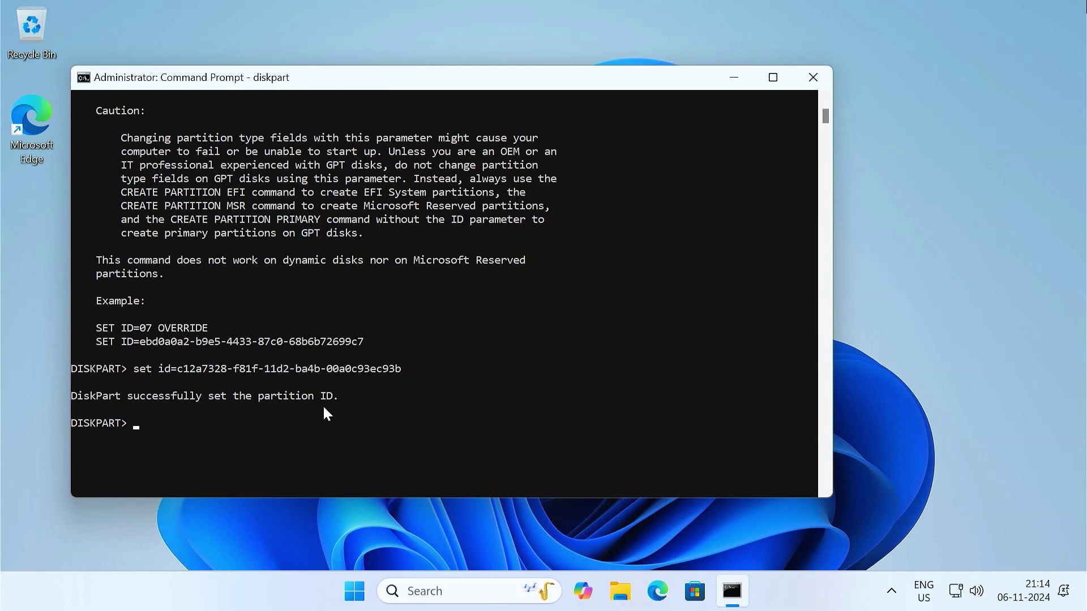
pyautogui.write('list partition')
pyautogui.press('Return')
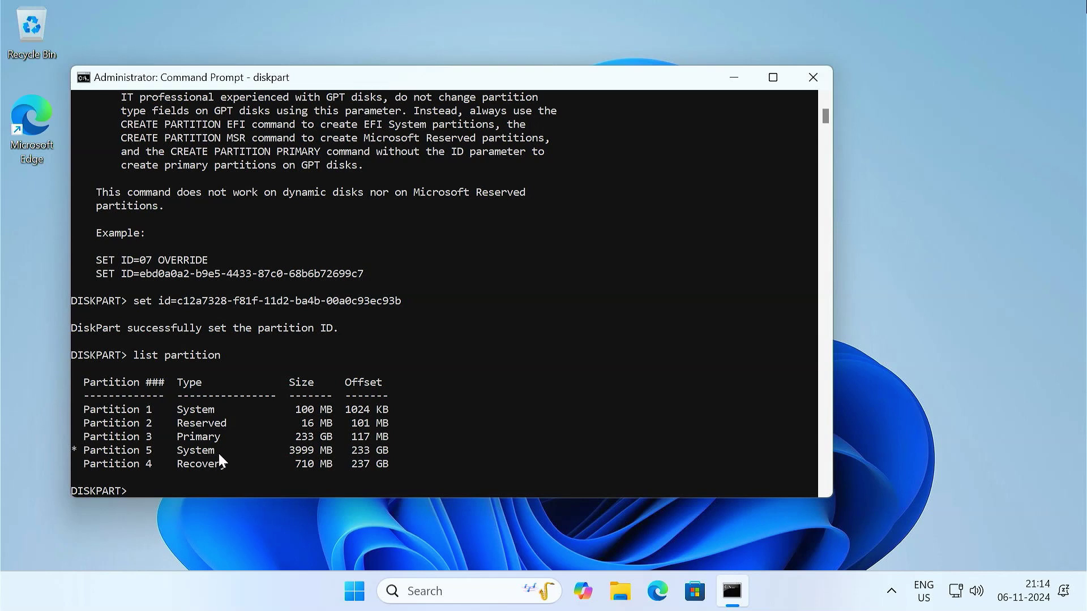
# Close Command Prompt, reboot, and start the Bliss OS 15.9.2 Installation entry from GRUB.
pyautogui.click(801, 83)
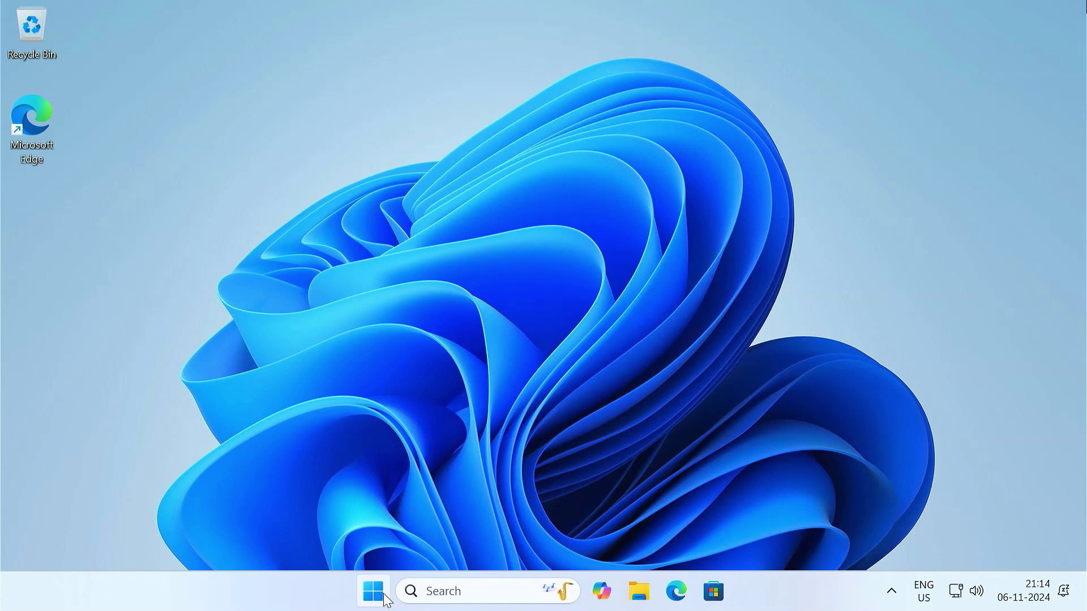
pyautogui.click(378, 594)
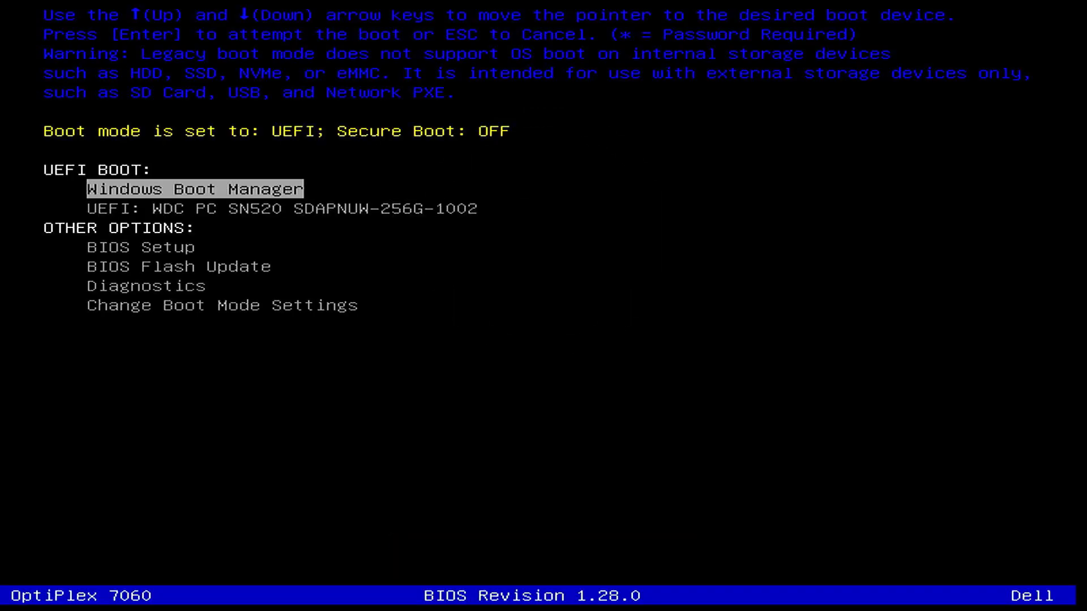
pyautogui.press('Down')
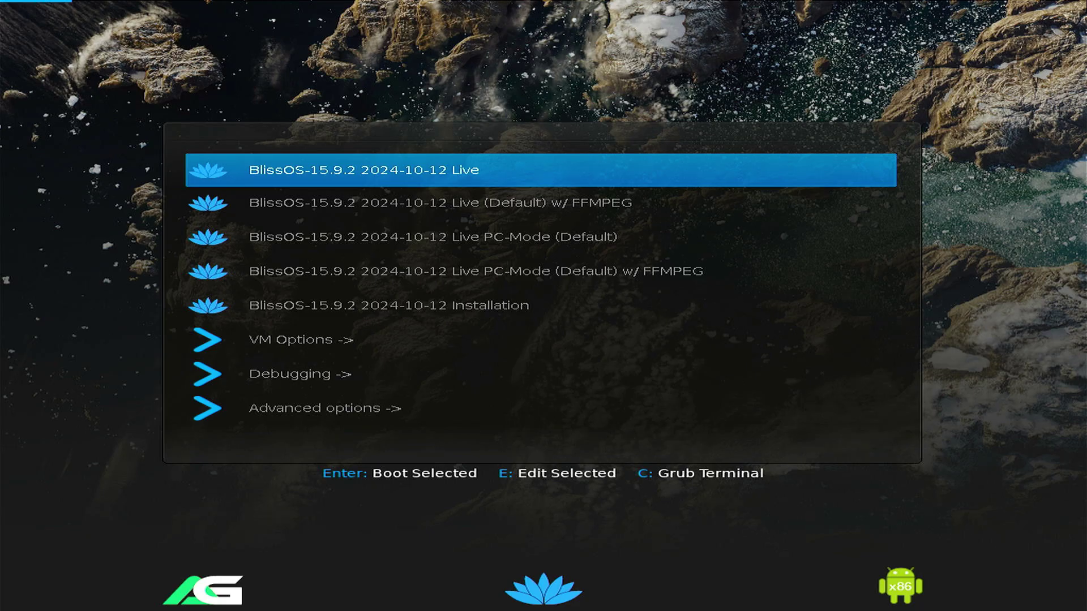
pyautogui.press('Down')
pyautogui.press('Down')
pyautogui.press('Down')
pyautogui.press('Down')
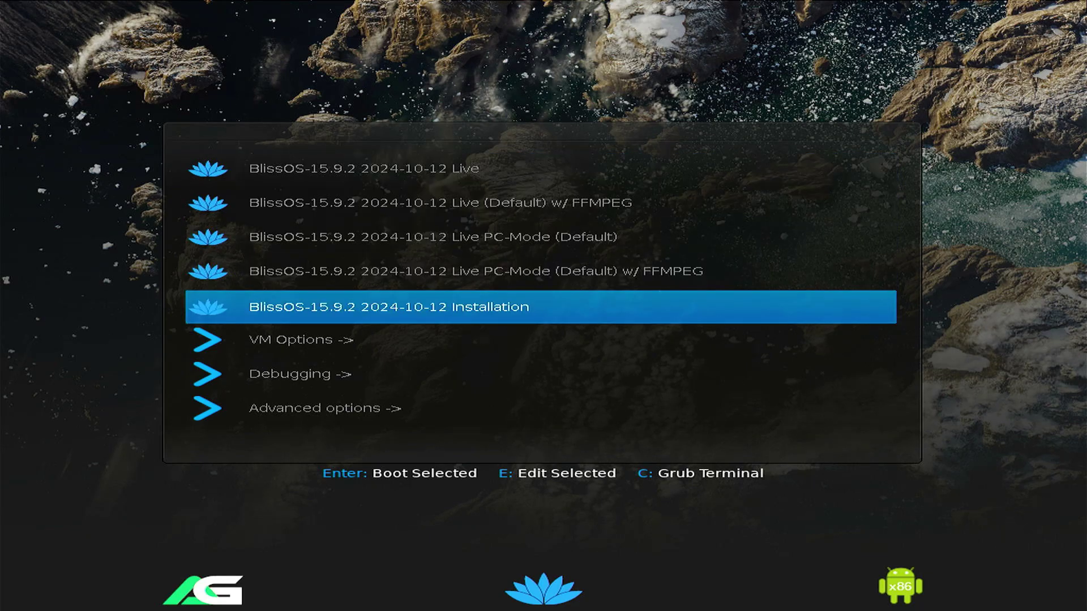
pyautogui.press('Return')
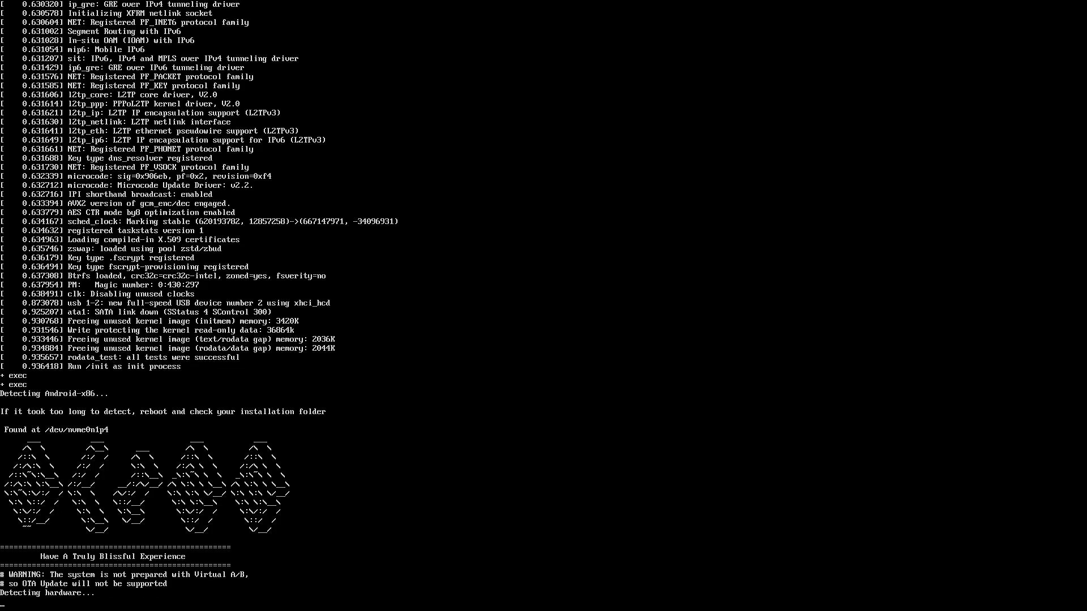
# Dismiss the UEFI warning and open cfdisk to modify partitions on nvme0n1.
pyautogui.press('Return')
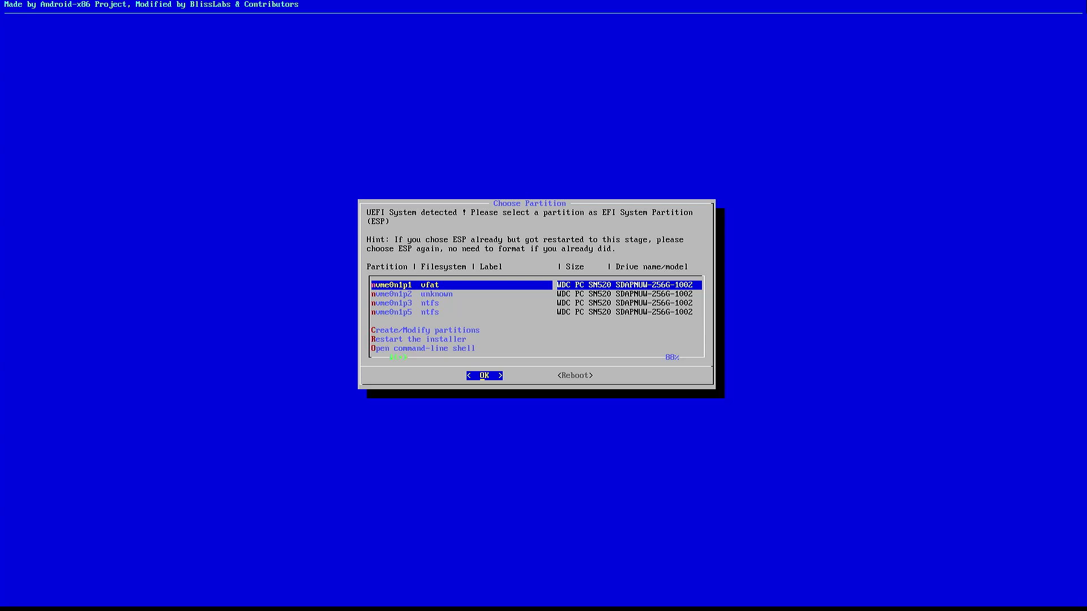
pyautogui.press('Down')
pyautogui.press('Down')
pyautogui.press('Down')
pyautogui.press('Down')
pyautogui.press('Down')
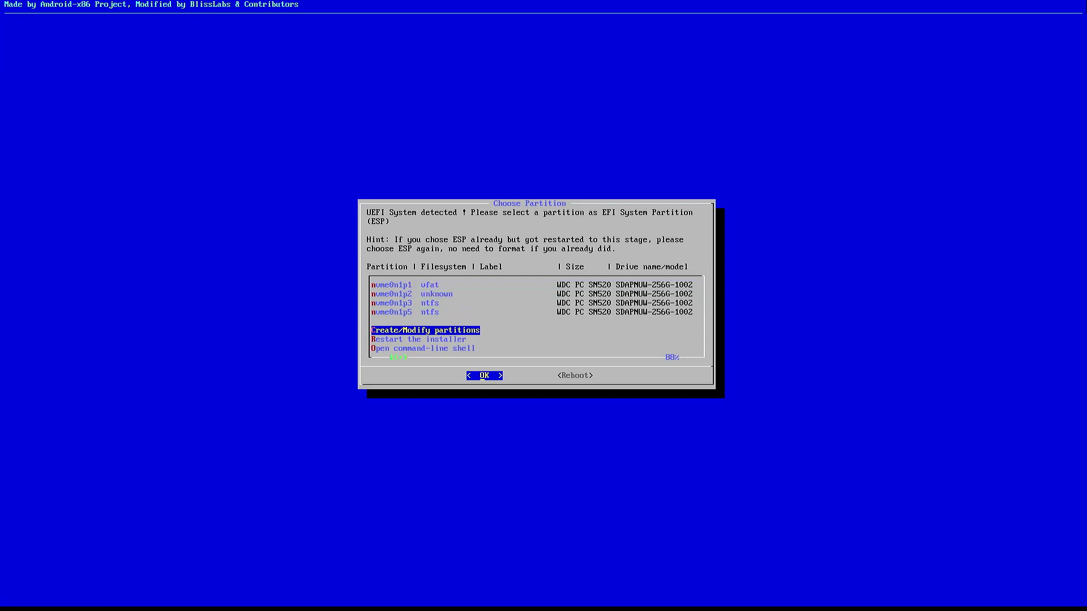
pyautogui.press('Return')
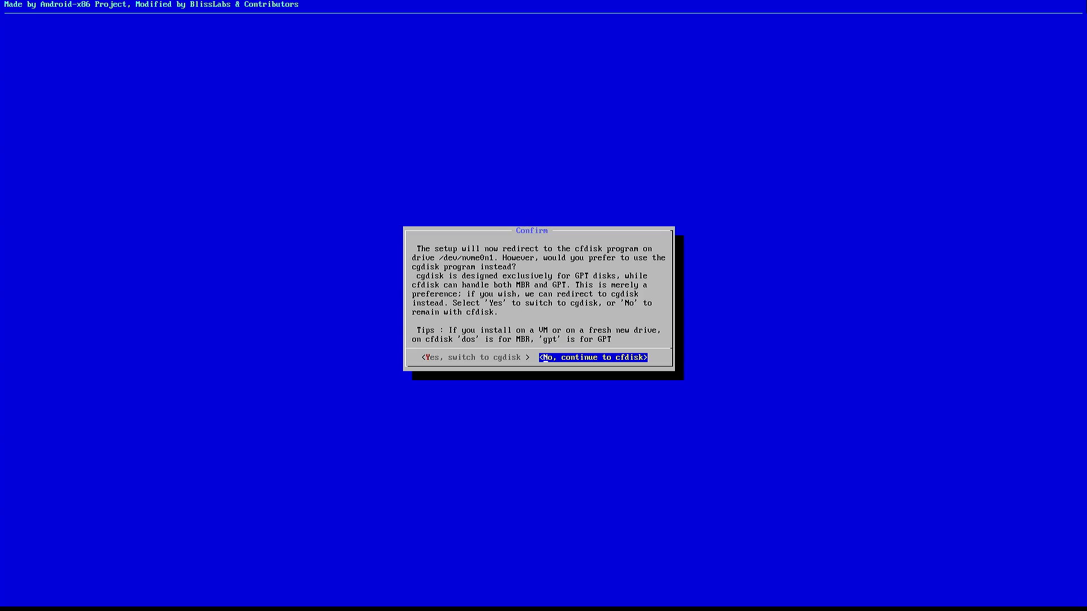
pyautogui.press('Return')
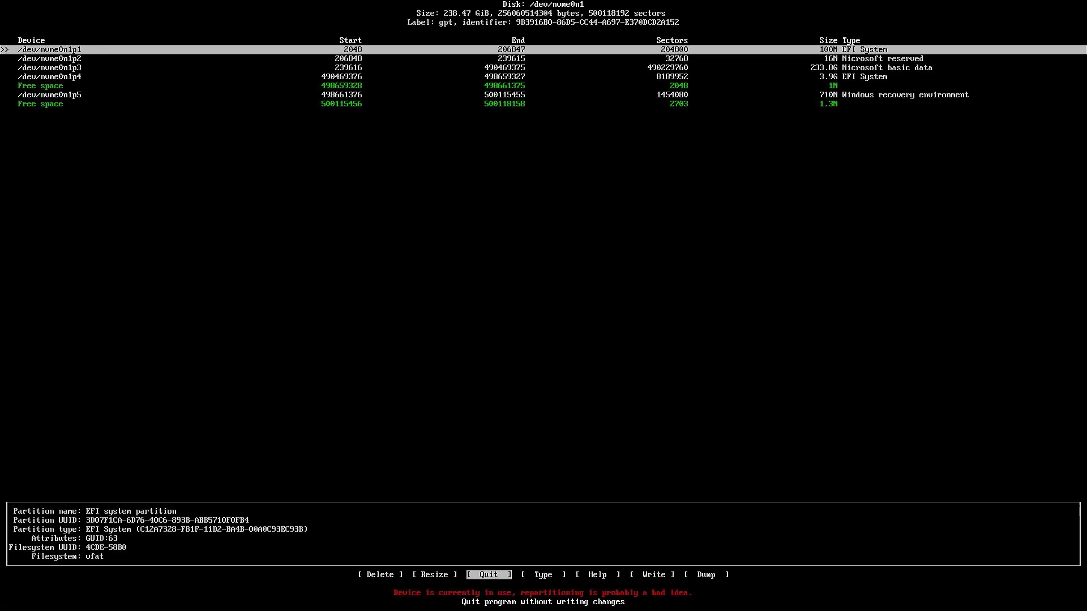
# Delete partitions nvme0n1p1 (100M EFI), p2 (Microsoft reserved) and p3 (Windows data).
pyautogui.press('Left')
pyautogui.press('Left')
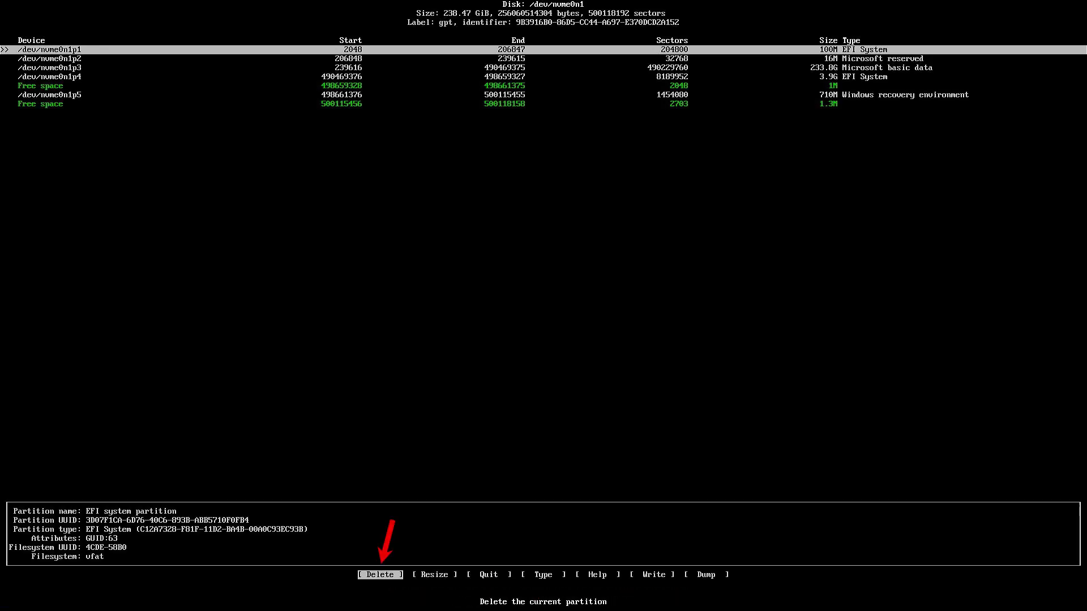
pyautogui.press('Return')
pyautogui.press('Down')
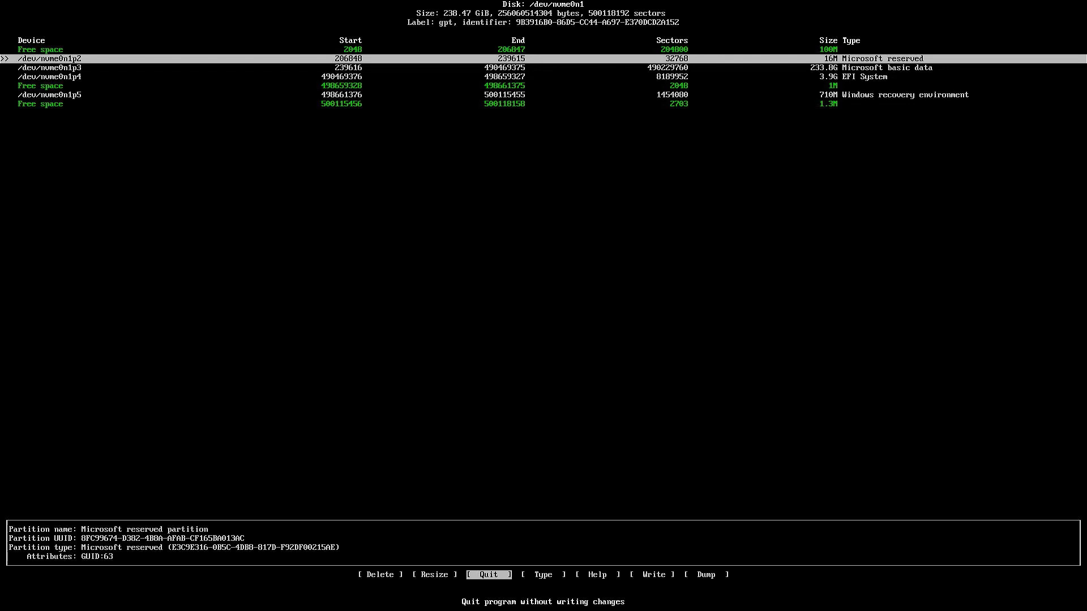
pyautogui.press('Left')
pyautogui.press('Left')
pyautogui.press('Return')
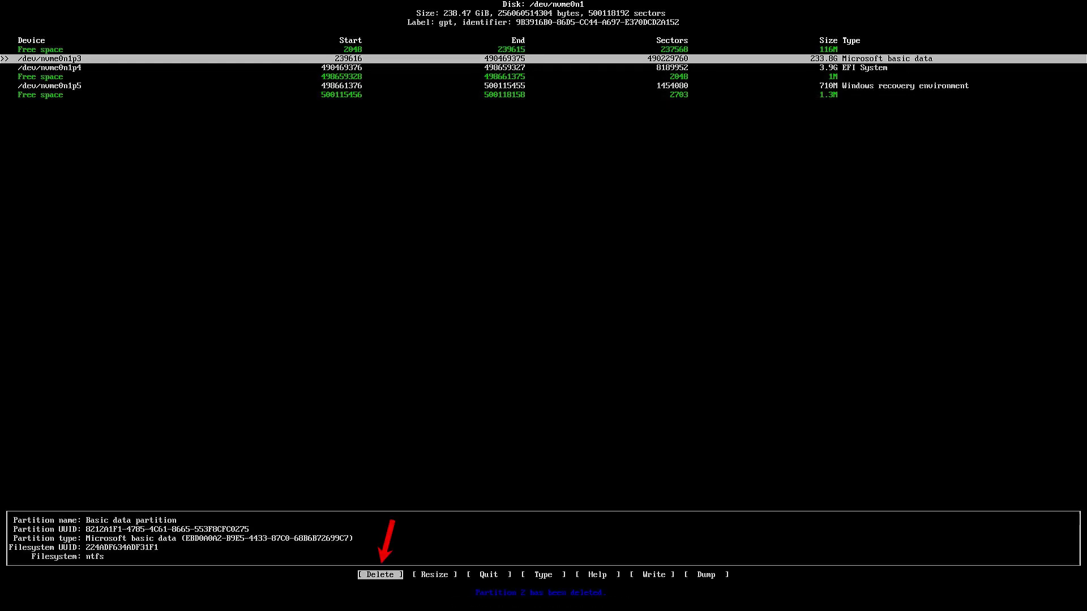
pyautogui.press('Return')
# Delete the Windows recovery partition nvme0n1p5 and select the 233.9G free space.
pyautogui.press('Down')
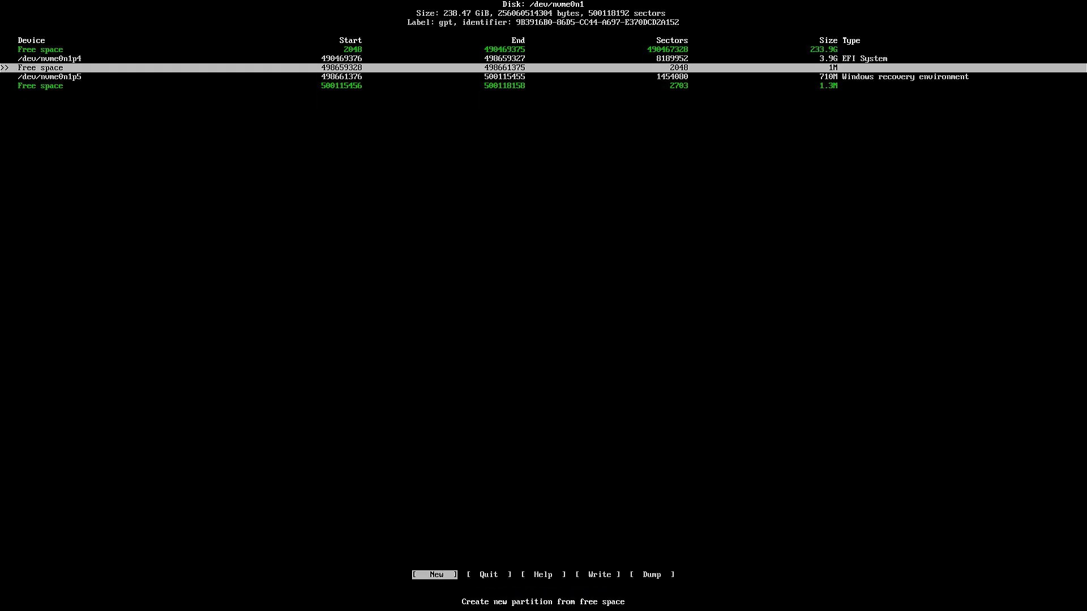
pyautogui.press('Down')
pyautogui.press('Left')
pyautogui.press('Left')
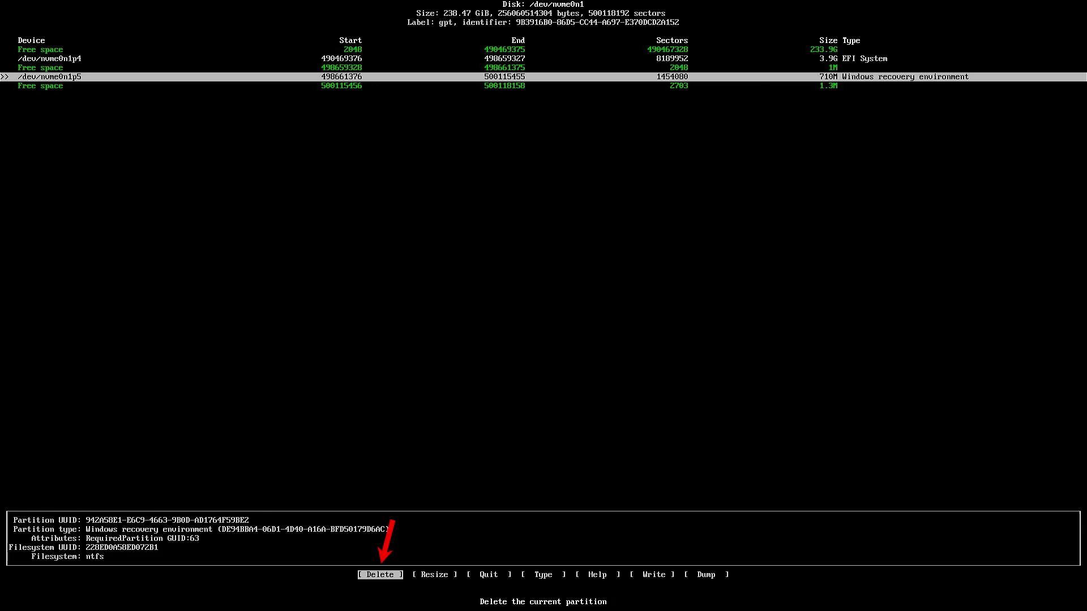
pyautogui.press('Return')
pyautogui.press('Up')
pyautogui.press('Up')
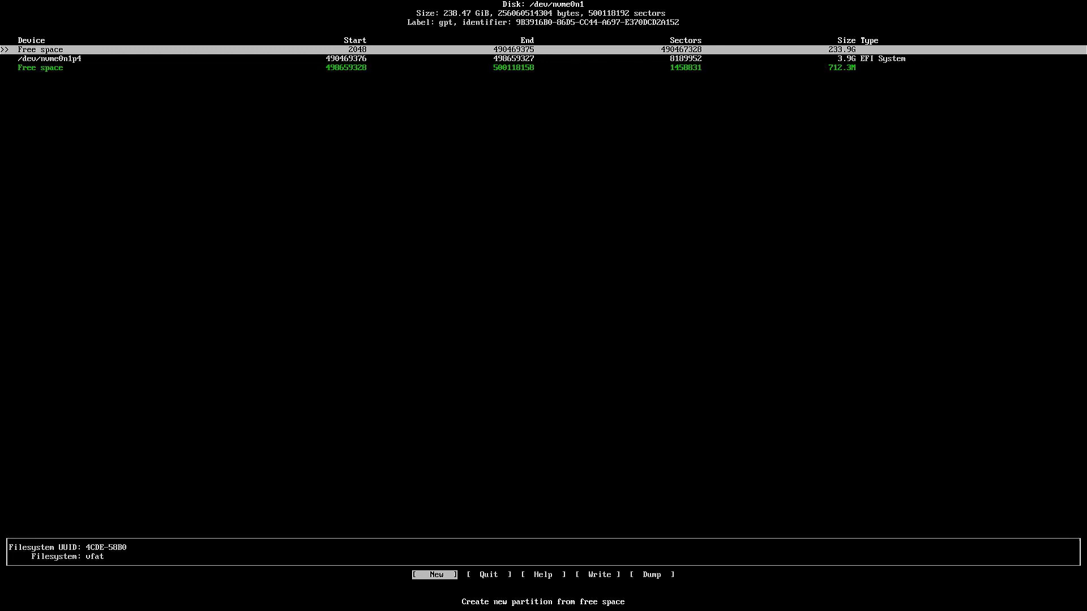
# Create a 1G first partition in the free space and set its type to EFI System.
pyautogui.press('Return')
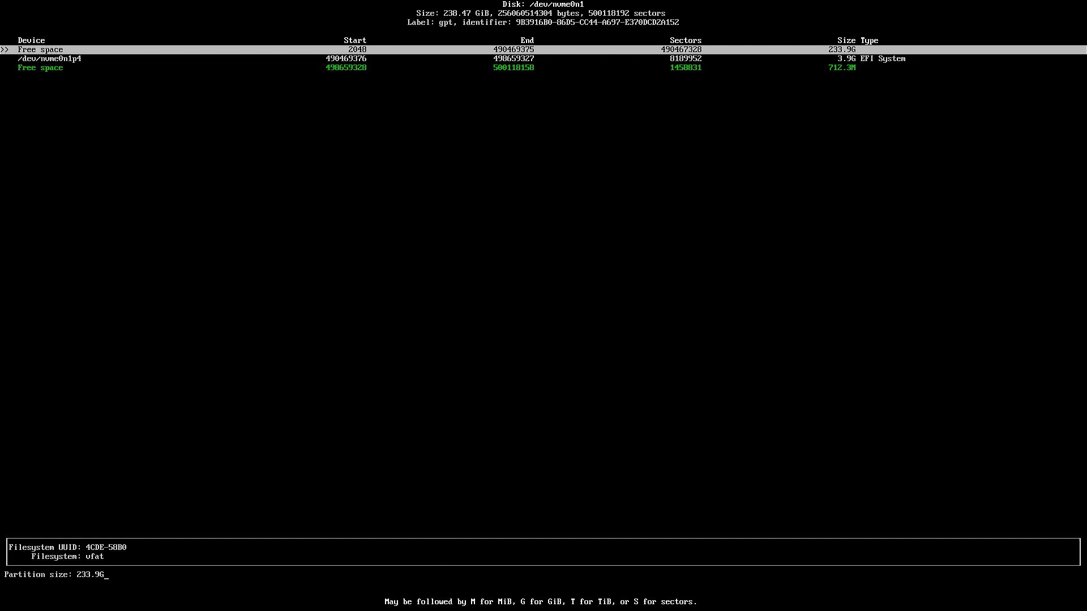
pyautogui.press('BackSpace')
pyautogui.press('BackSpace')
pyautogui.press('BackSpace')
pyautogui.press('BackSpace')
pyautogui.press('BackSpace')
pyautogui.press('BackSpace')
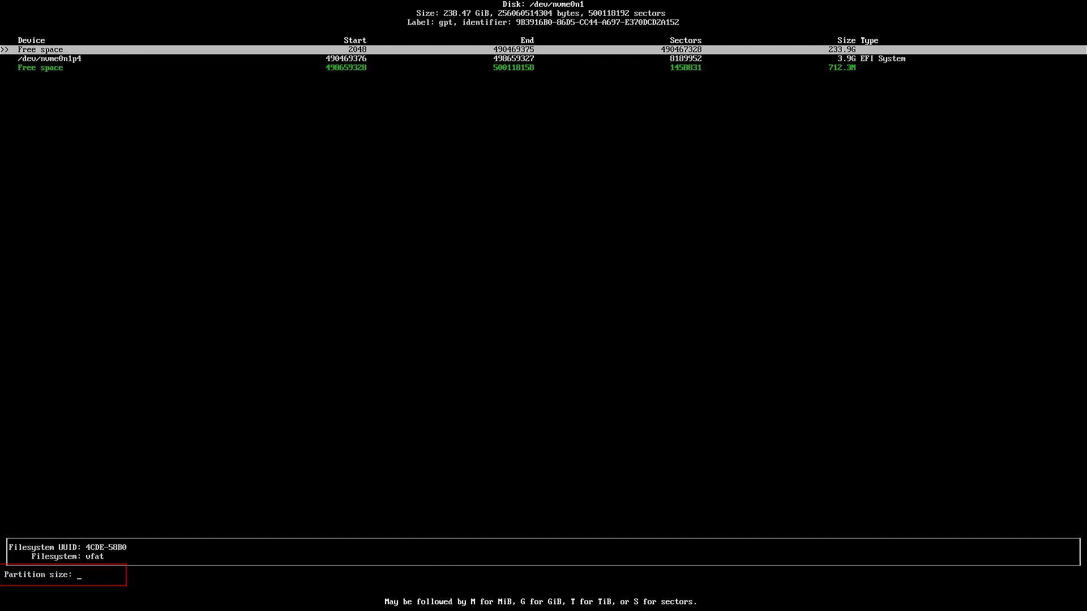
pyautogui.write('1G')
pyautogui.press('Return')
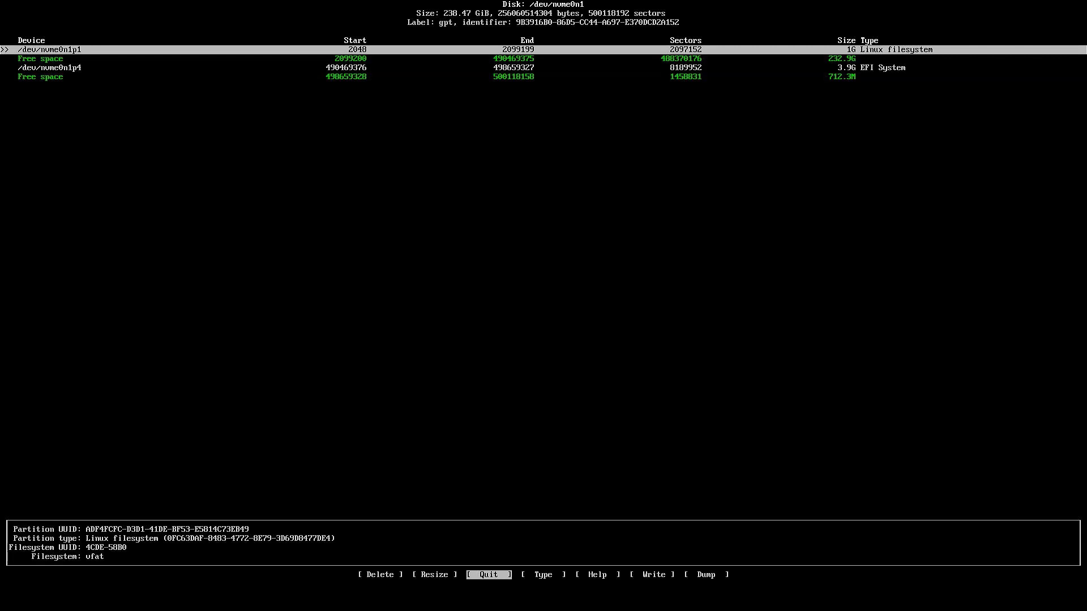
pyautogui.press('Right')
pyautogui.press('Return')
pyautogui.press('Up')
pyautogui.press('Up')
pyautogui.press('Up')
pyautogui.press('Up')
pyautogui.press('Up')
pyautogui.press('Up')
pyautogui.press('Up')
pyautogui.press('Up')
pyautogui.press('Up')
pyautogui.press('Up')
pyautogui.press('Up')
pyautogui.press('Up')
pyautogui.press('Up')
pyautogui.press('Up')
pyautogui.press('Up')
pyautogui.press('Up')
pyautogui.press('Up')
pyautogui.press('Up')
pyautogui.press('Up')
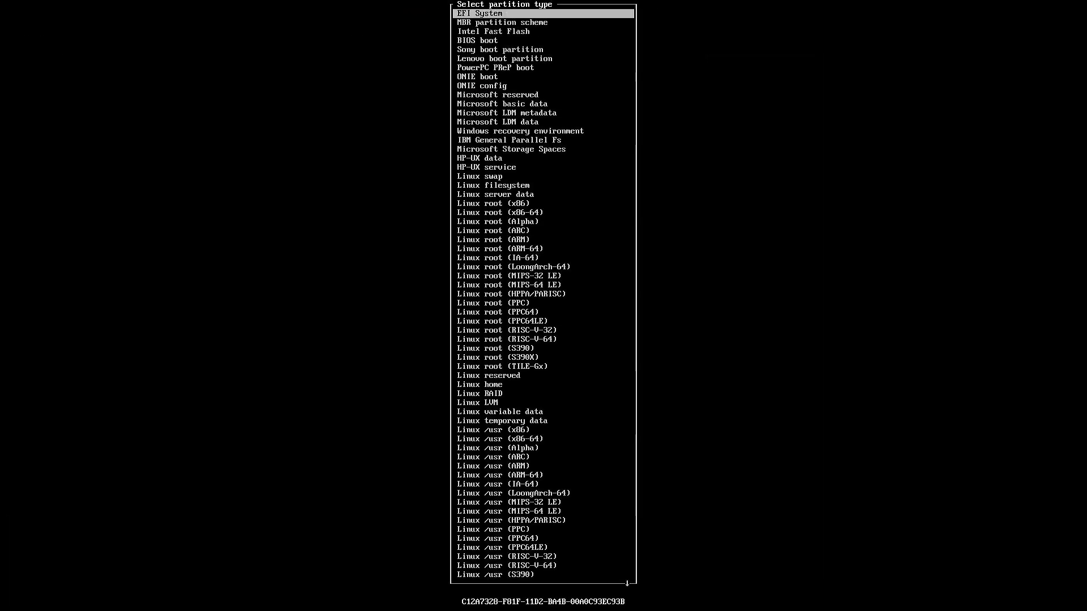
pyautogui.press('Return')
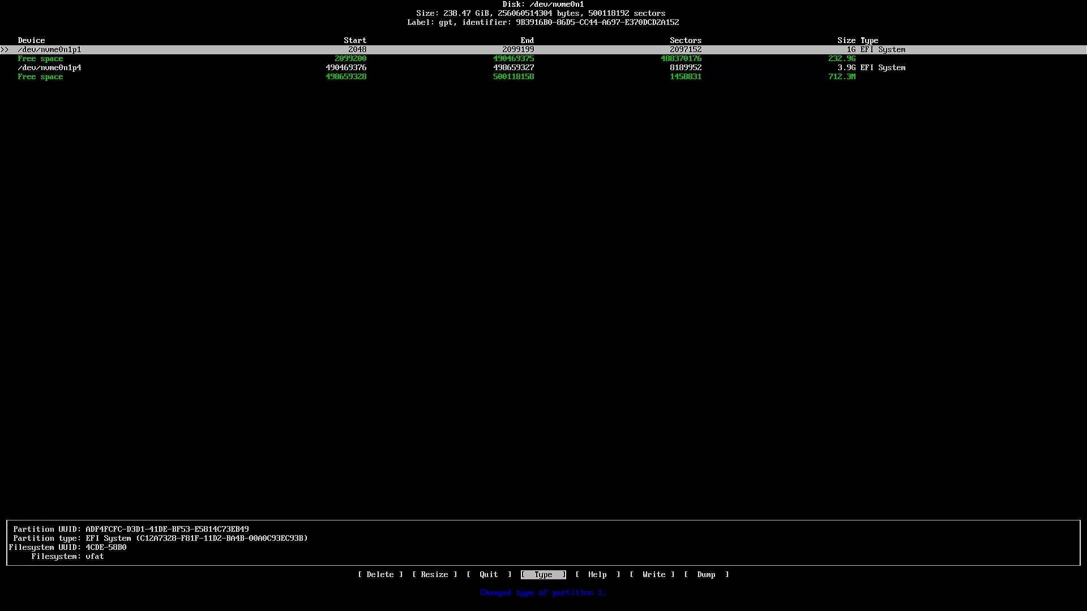
# Create a second partition using the remaining 232.9G, keeping it as Linux filesystem.
pyautogui.press('Down')
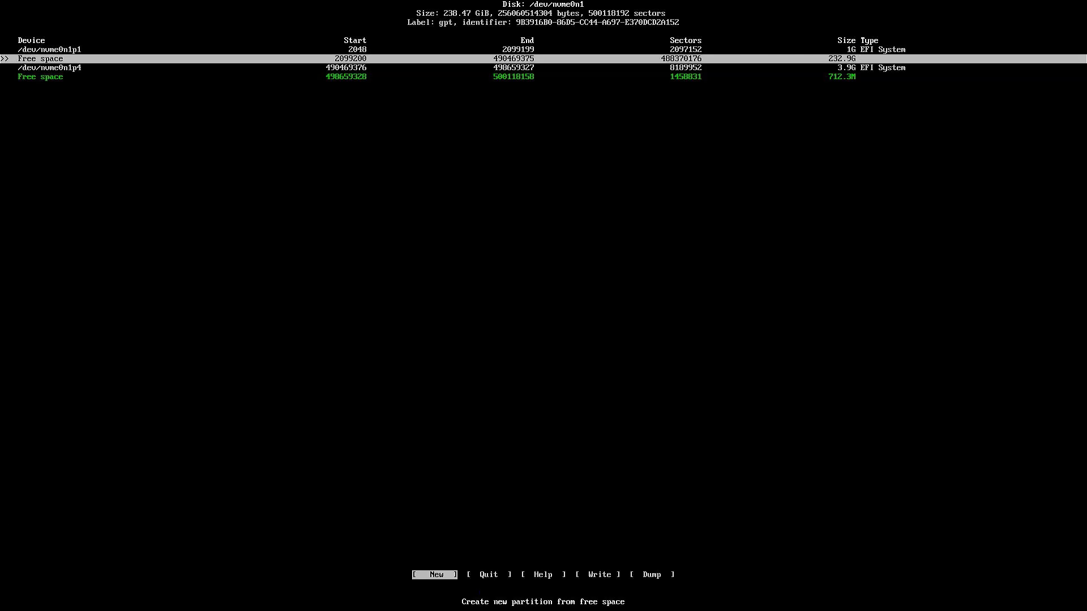
pyautogui.press('Return')
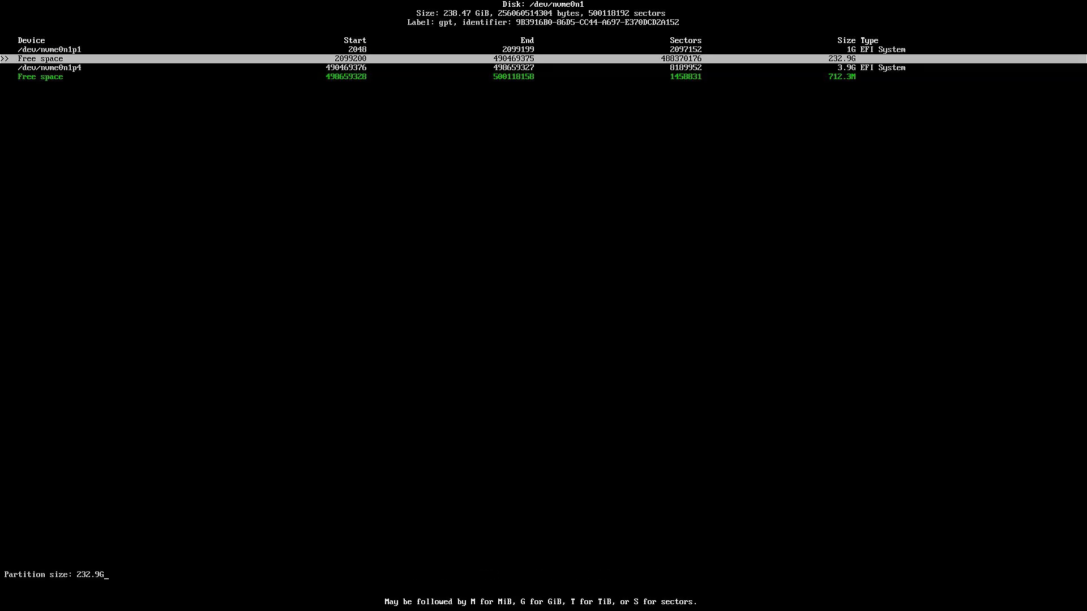
pyautogui.press('Return')
pyautogui.press('Right')
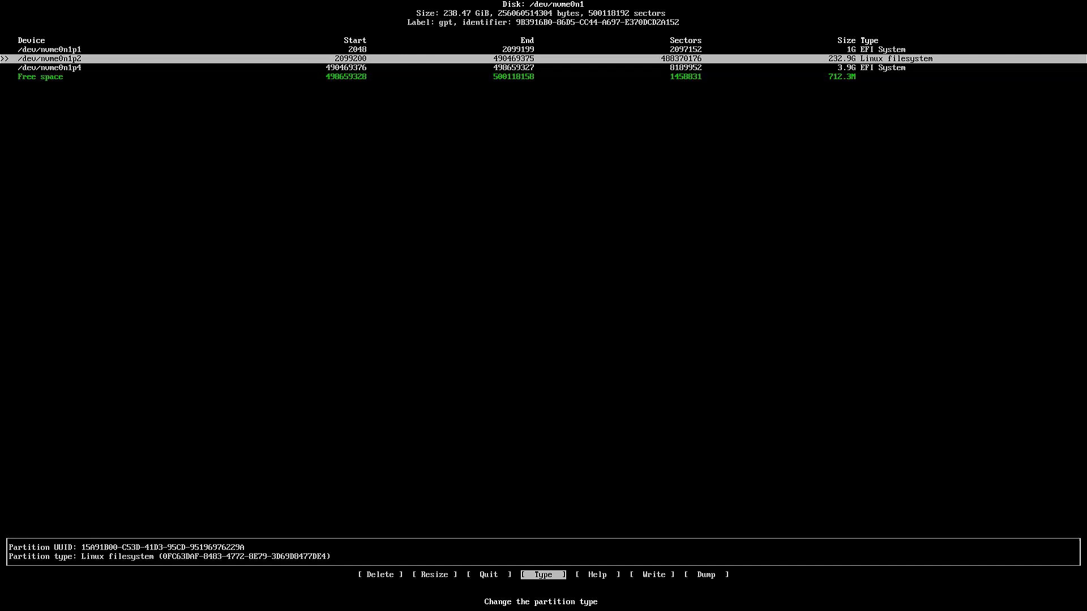
pyautogui.press('Return')
pyautogui.press('Return')
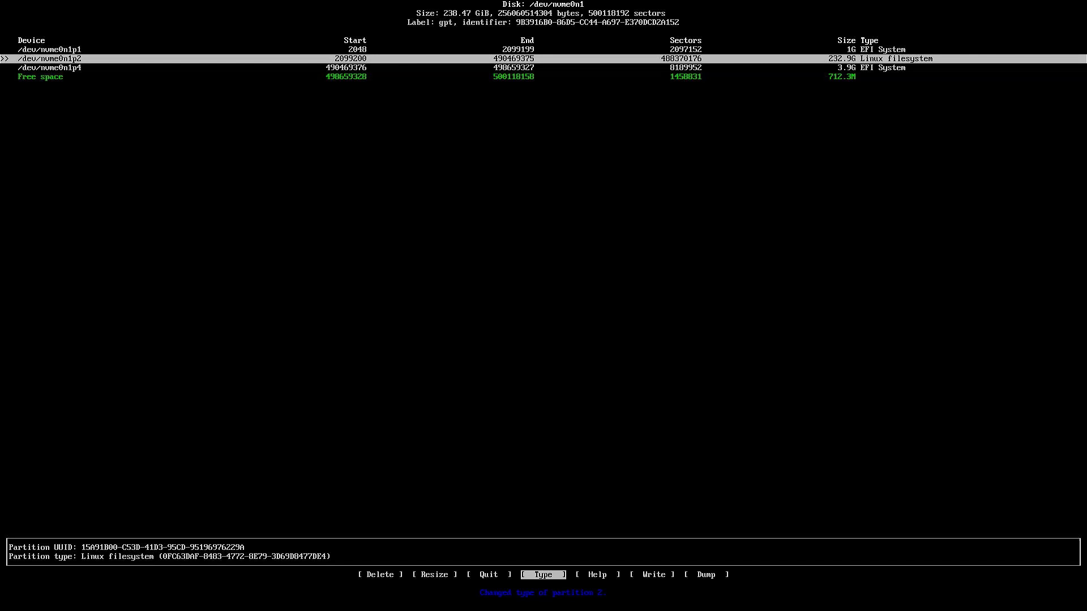
# Write the partition table to disk, confirming with 'yes', and quit cfdisk.
pyautogui.press('Right')
pyautogui.press('Right')
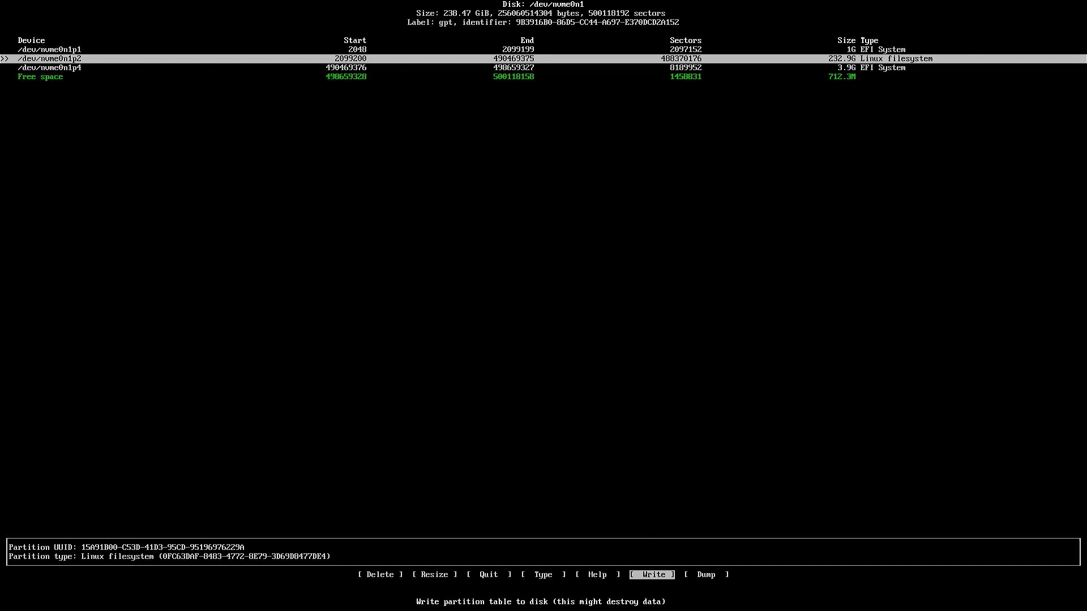
pyautogui.press('Return')
pyautogui.write('yes')
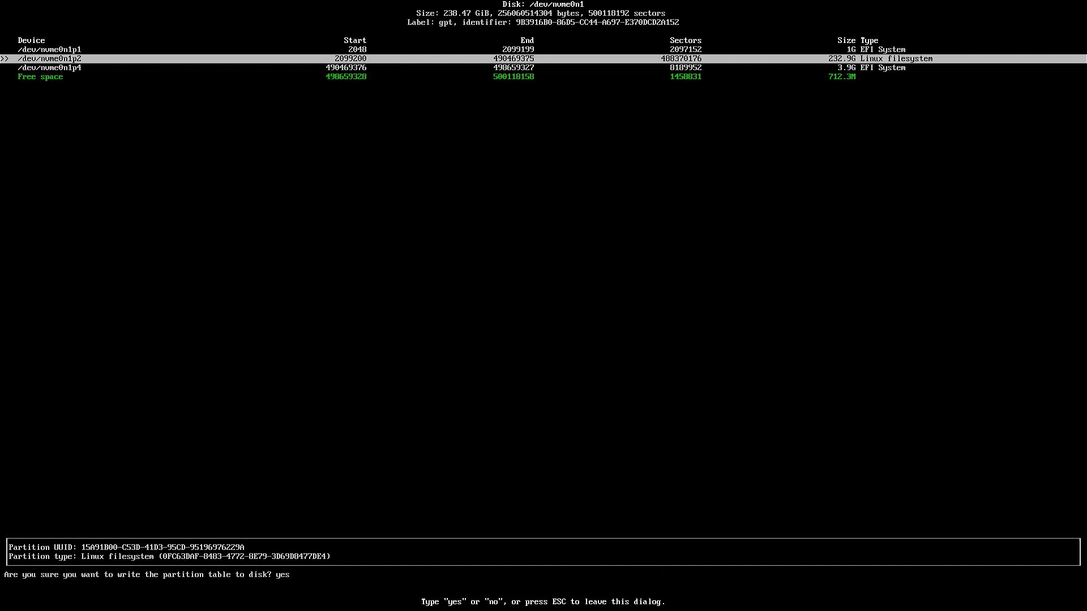
pyautogui.press('Return')
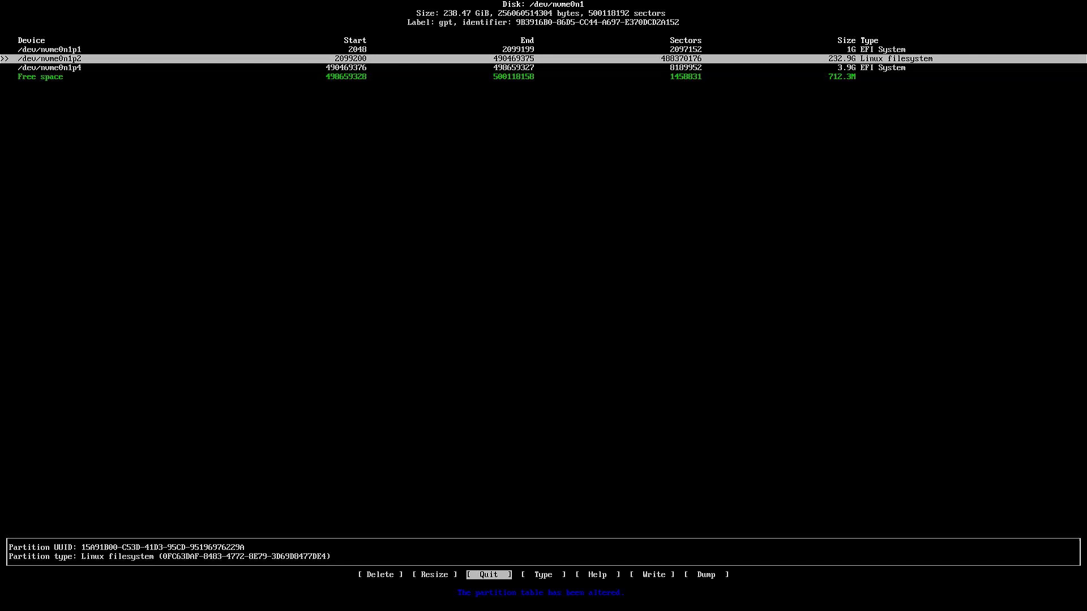
pyautogui.press('Return')
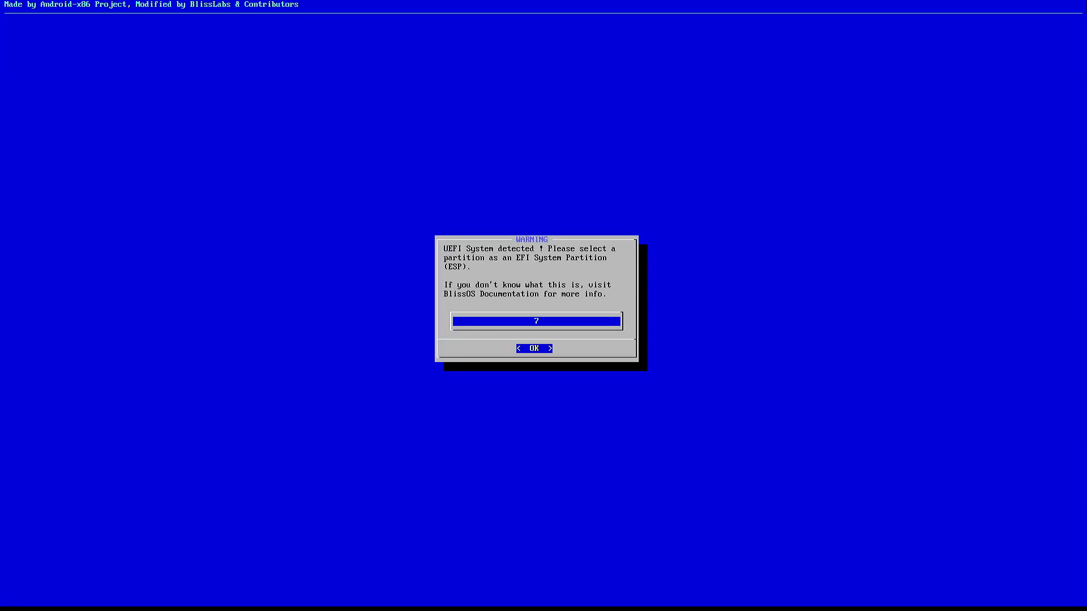
# Dismiss the UEFI warning and format nvme0n1p1 as FAT32 with the default label ESP.
pyautogui.press('Return')
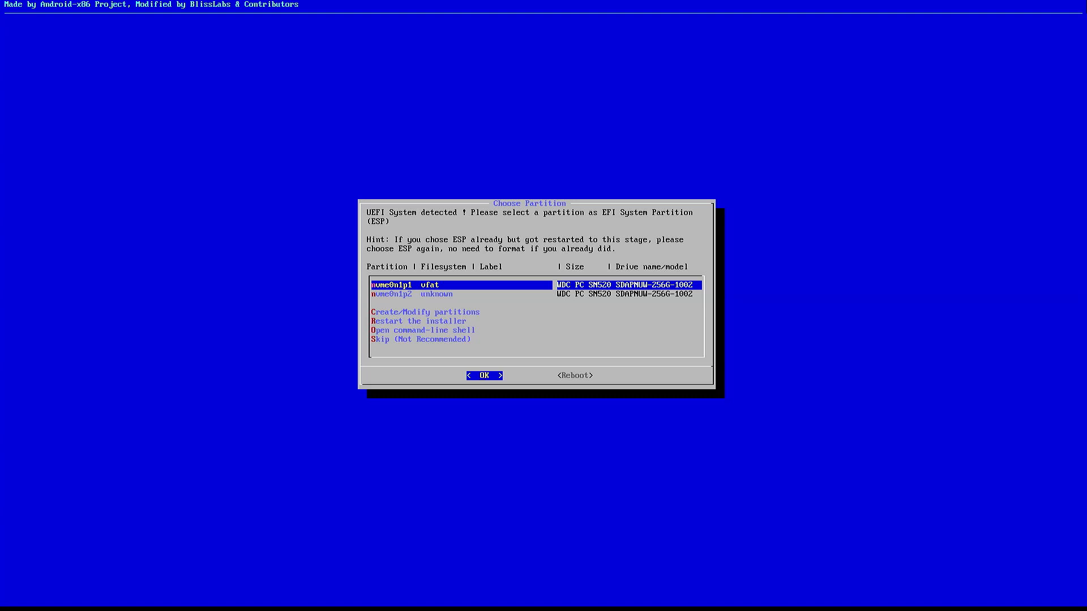
pyautogui.press('Return')
pyautogui.press('Down')
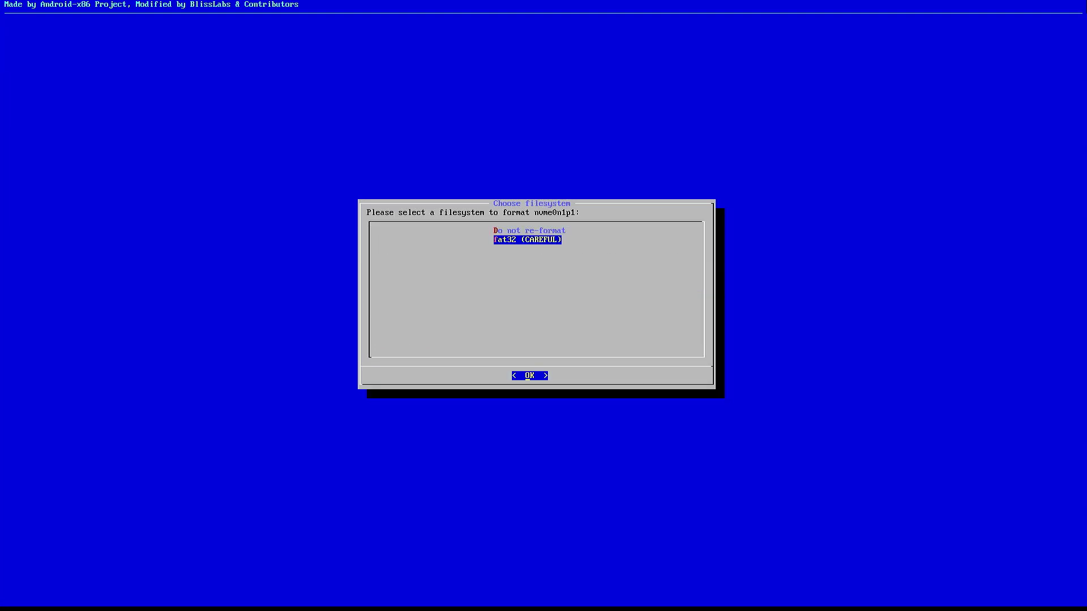
pyautogui.press('Return')
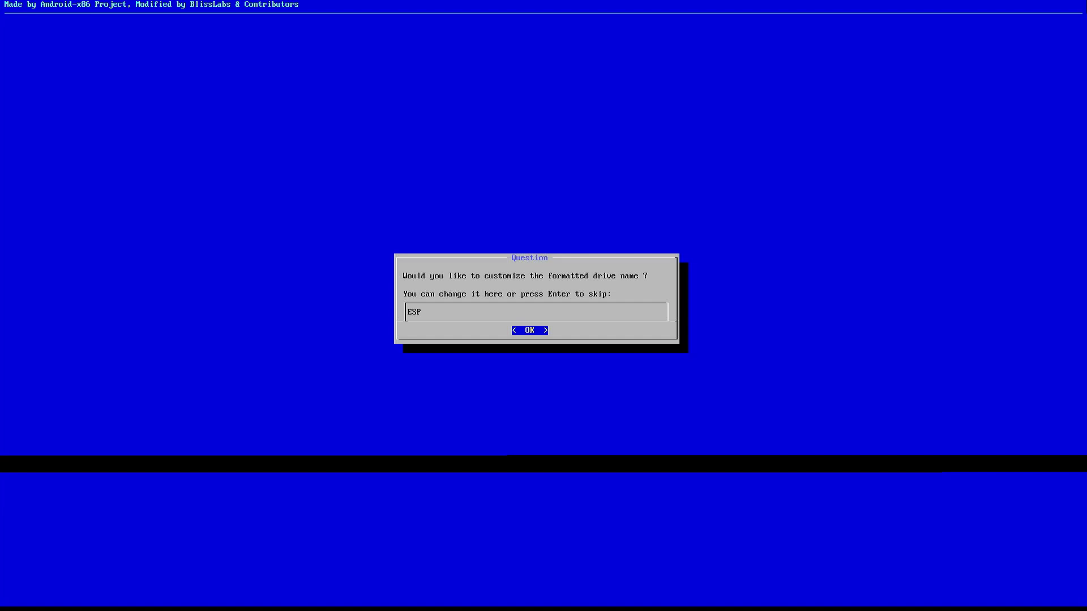
pyautogui.press('Return')
pyautogui.press('Left')
pyautogui.press('Return')
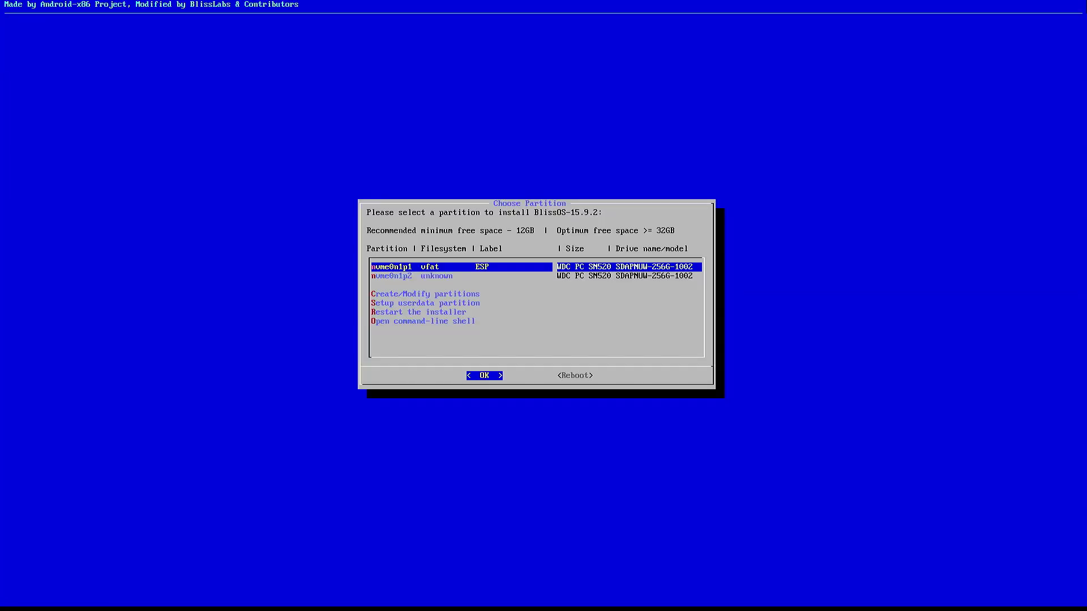
# Choose nvme0n1p2 as the install partition and format it ext4 with the default label BlissOS.
pyautogui.press('Down')
pyautogui.press('Return')
pyautogui.press('Down')
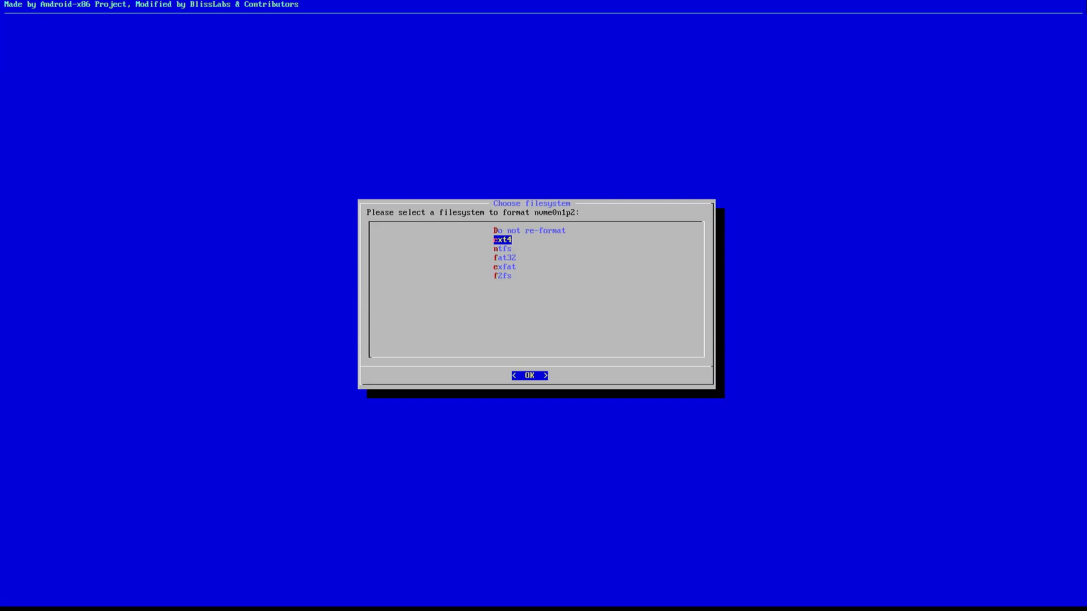
pyautogui.press('Return')
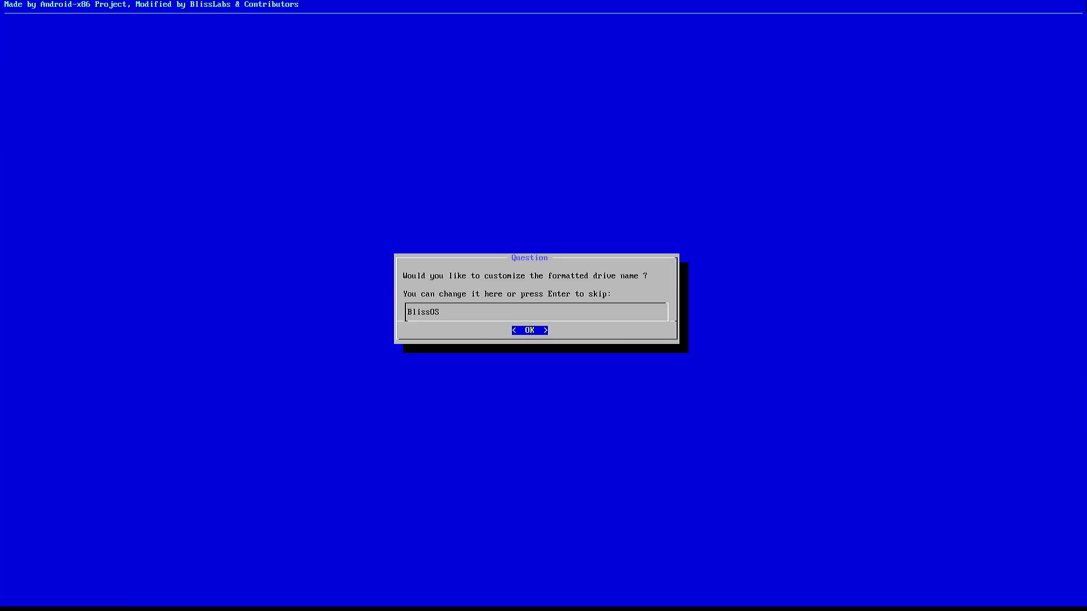
pyautogui.press('Return')
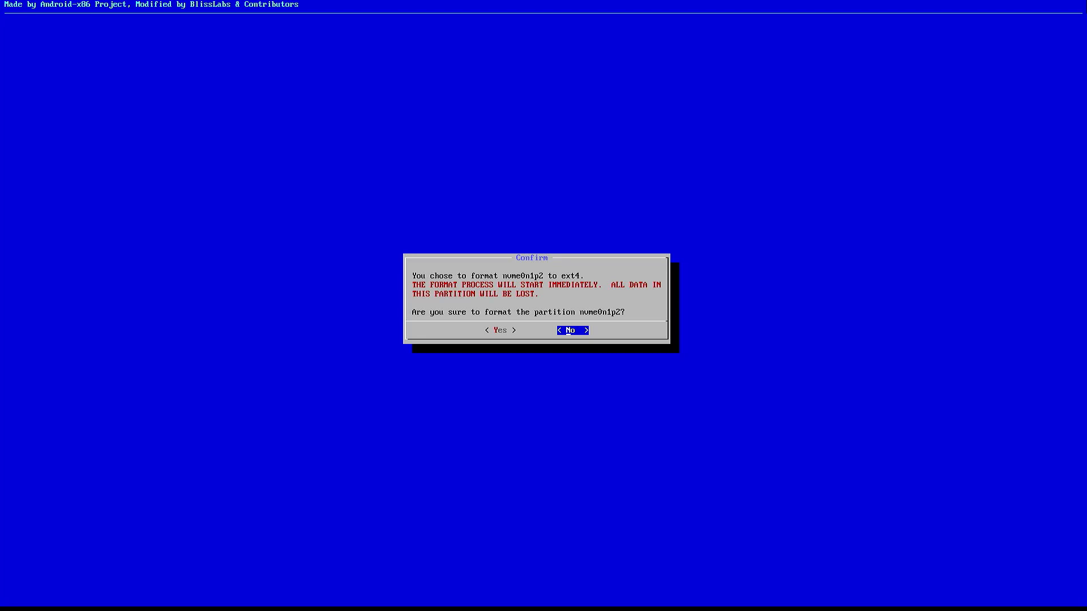
pyautogui.press('Left')
pyautogui.press('Return')
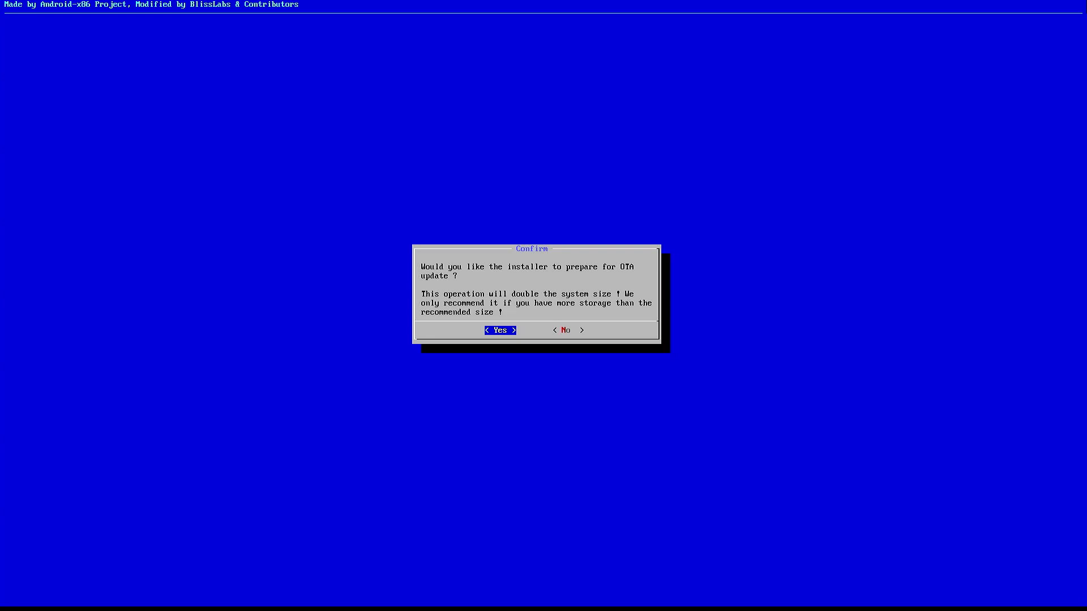
# Agree to OTA preparation, install with the Grub2 EFI Bootloader, then choose Reboot.
pyautogui.press('Return')
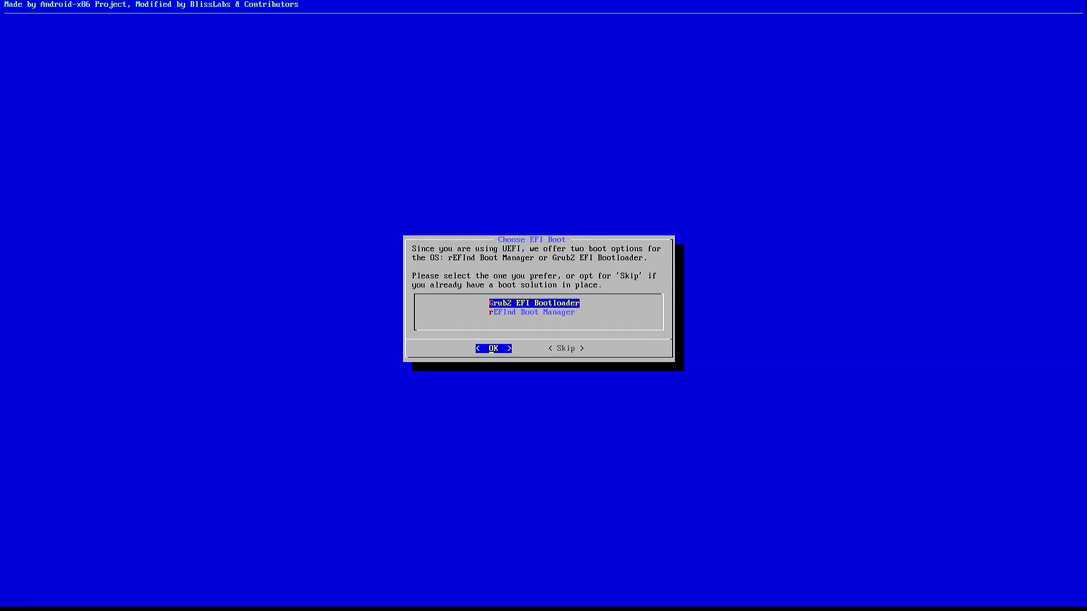
pyautogui.press('Down')
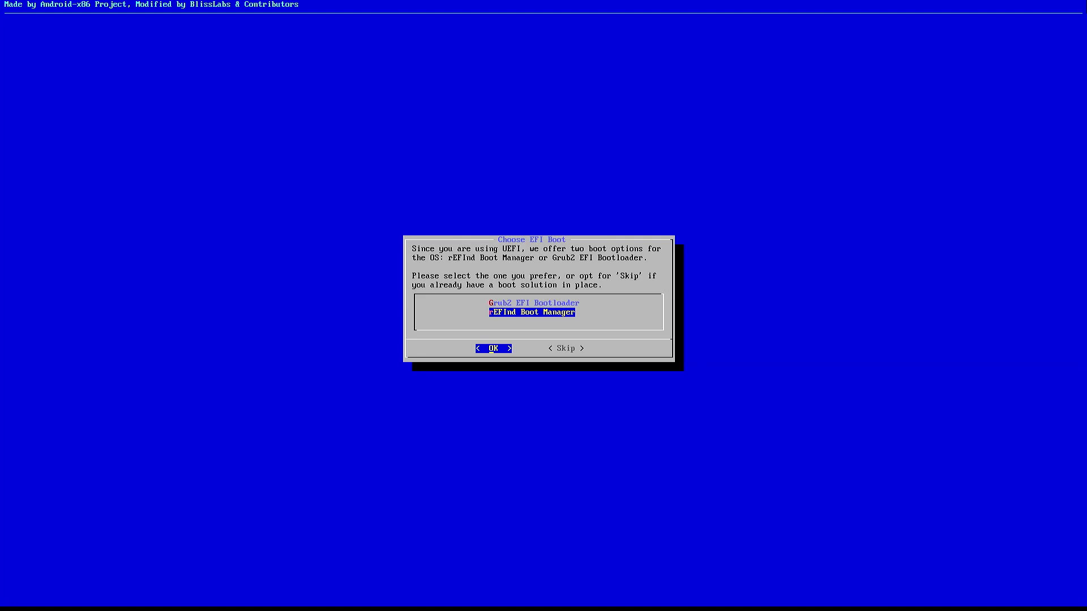
pyautogui.press('Up')
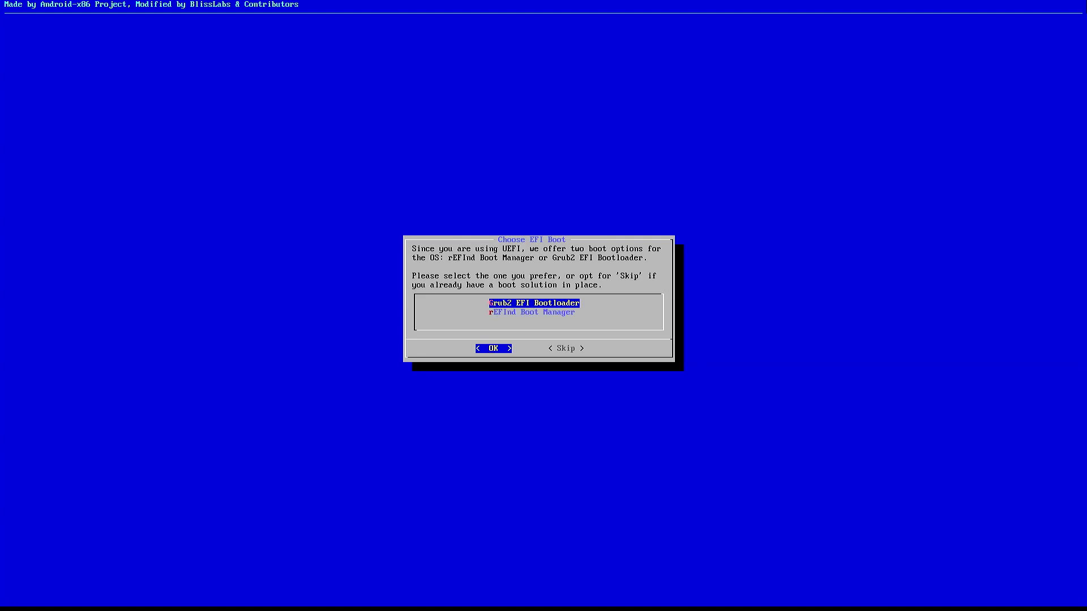
pyautogui.press('Return')
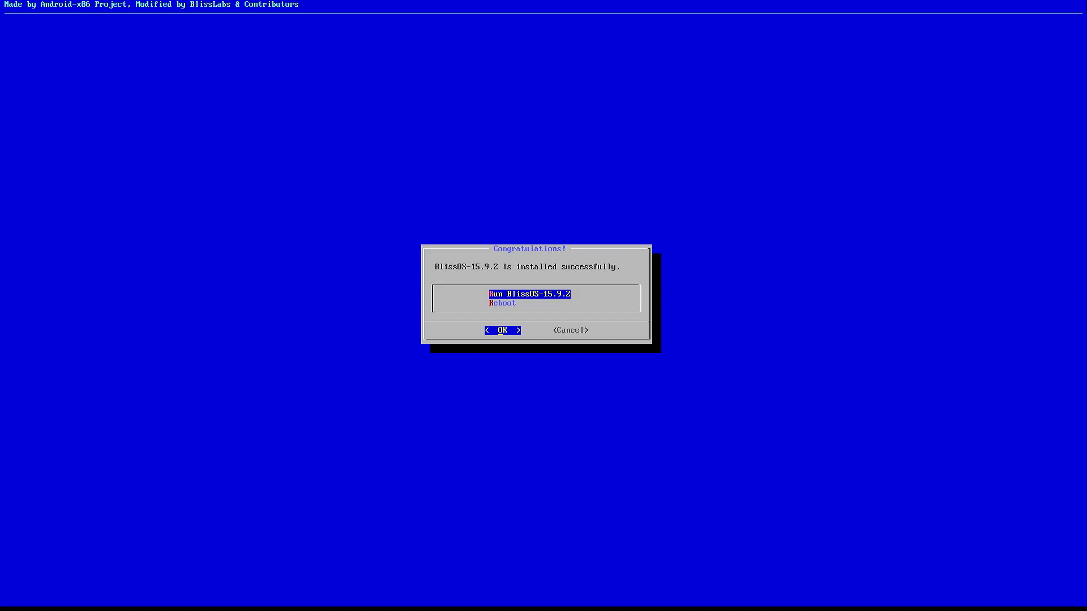
pyautogui.press('Down')
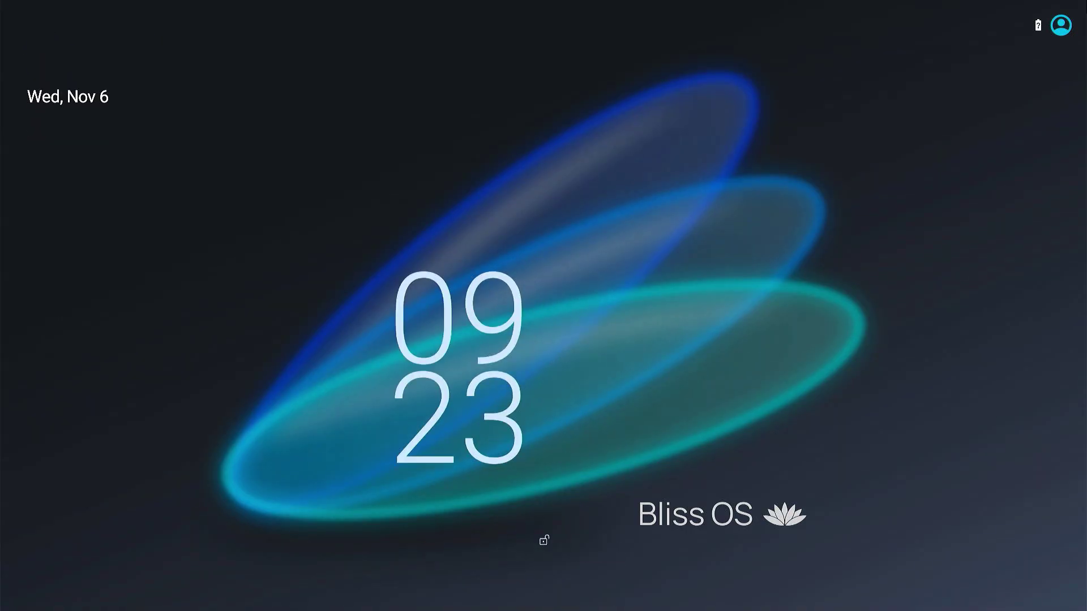
# Unlock the device, set Smart Dock as the Always home app, and start its setup.
pyautogui.moveTo(566, 405); pyautogui.dragTo(634, 8)
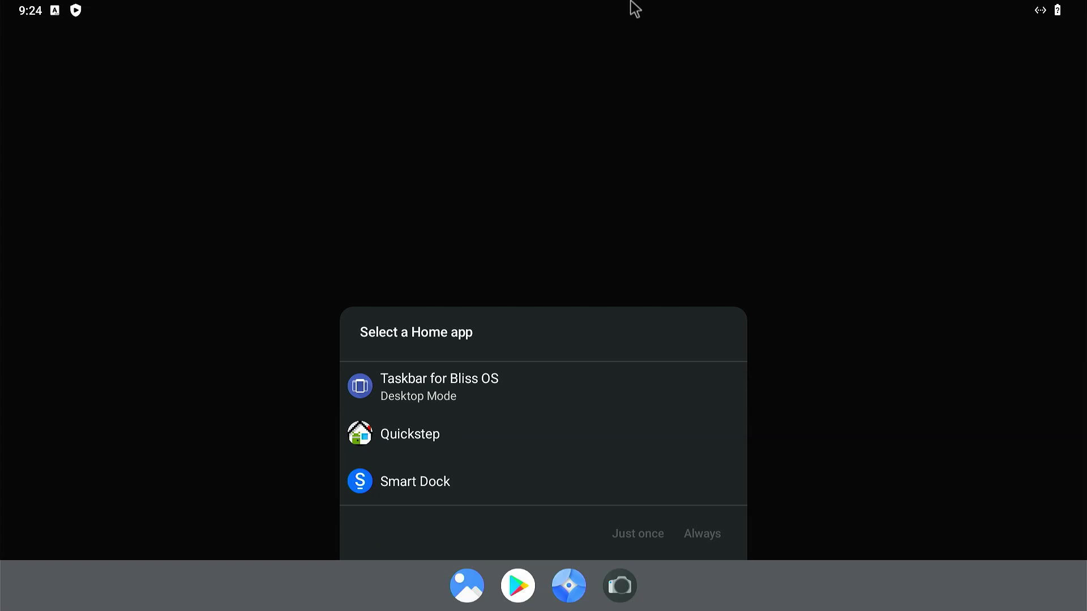
pyautogui.click(474, 485)
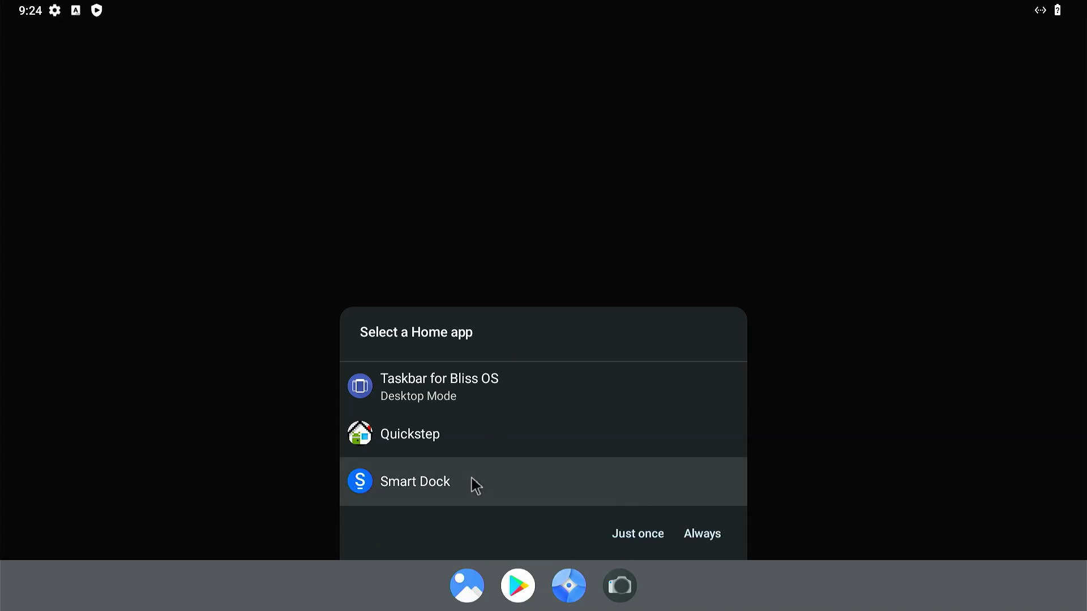
pyautogui.click(701, 535)
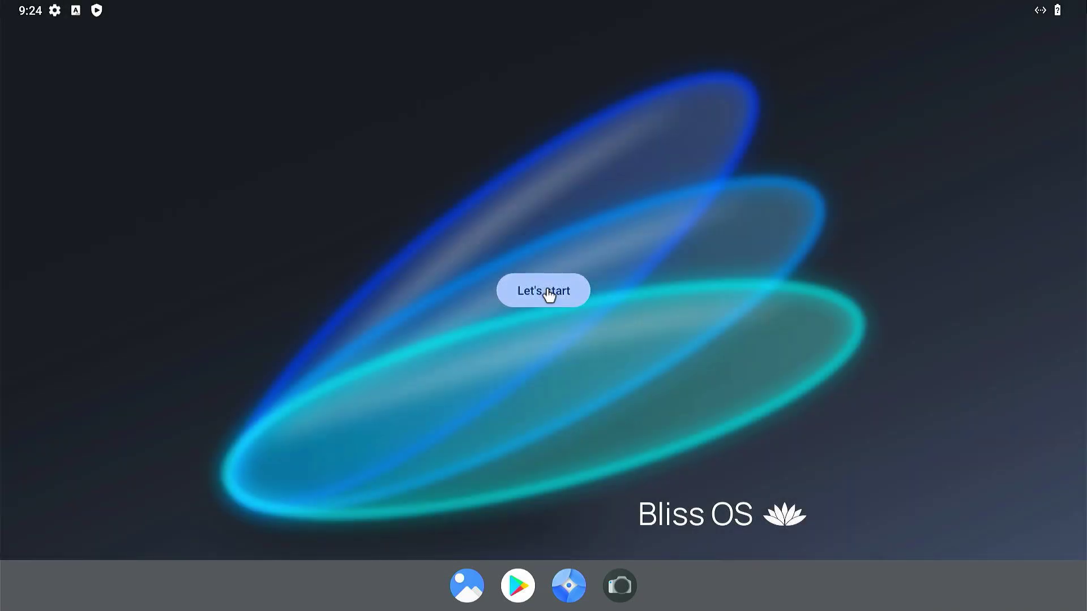
pyautogui.click(551, 299)
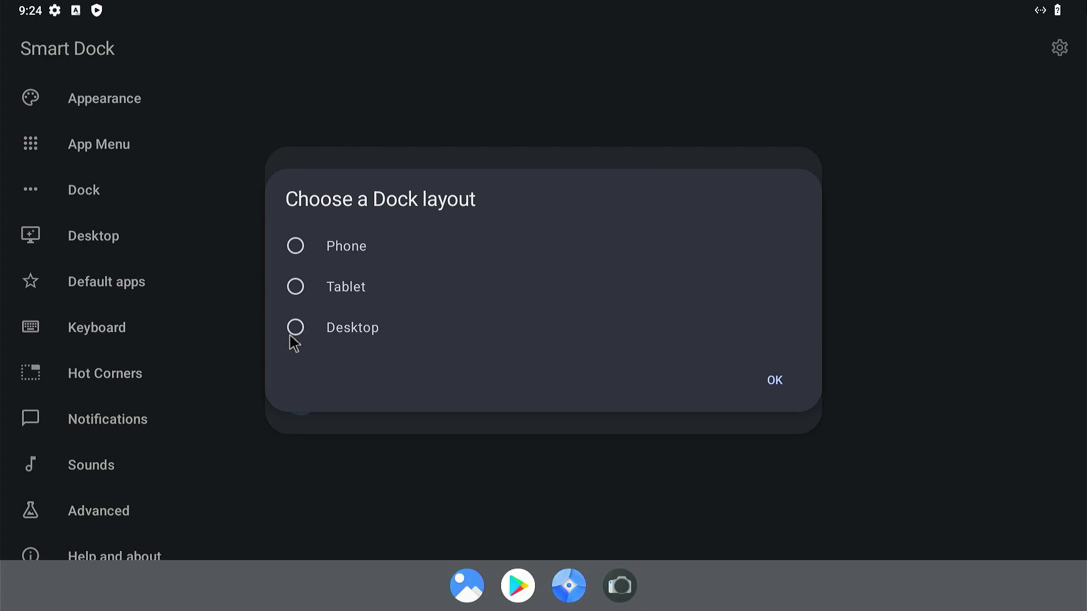
pyautogui.click(770, 387)
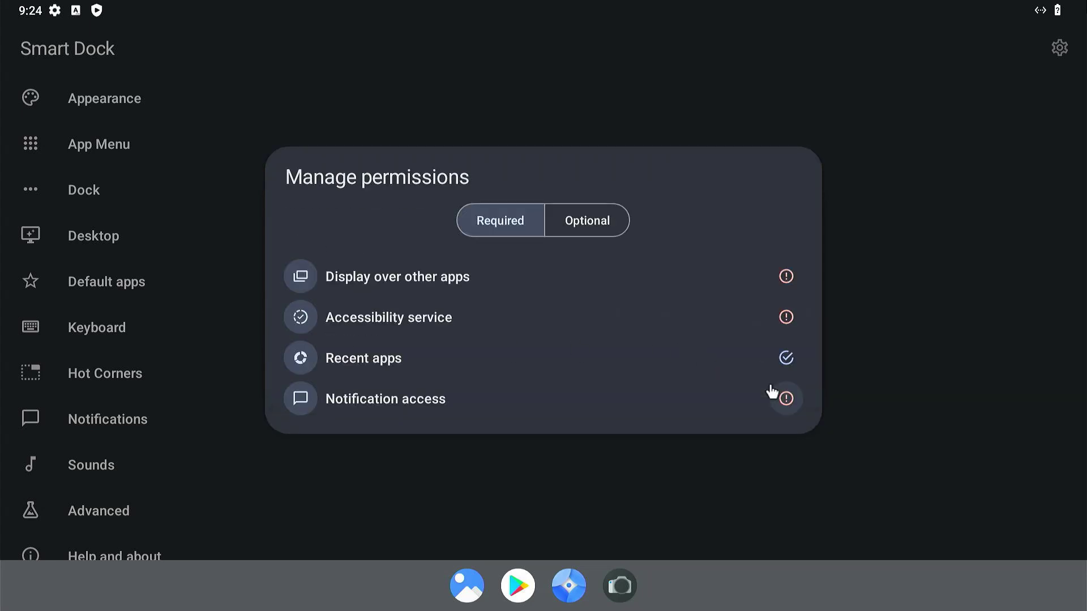
# Allow Smart Dock to display over other apps and enable its accessibility service.
pyautogui.click(786, 278)
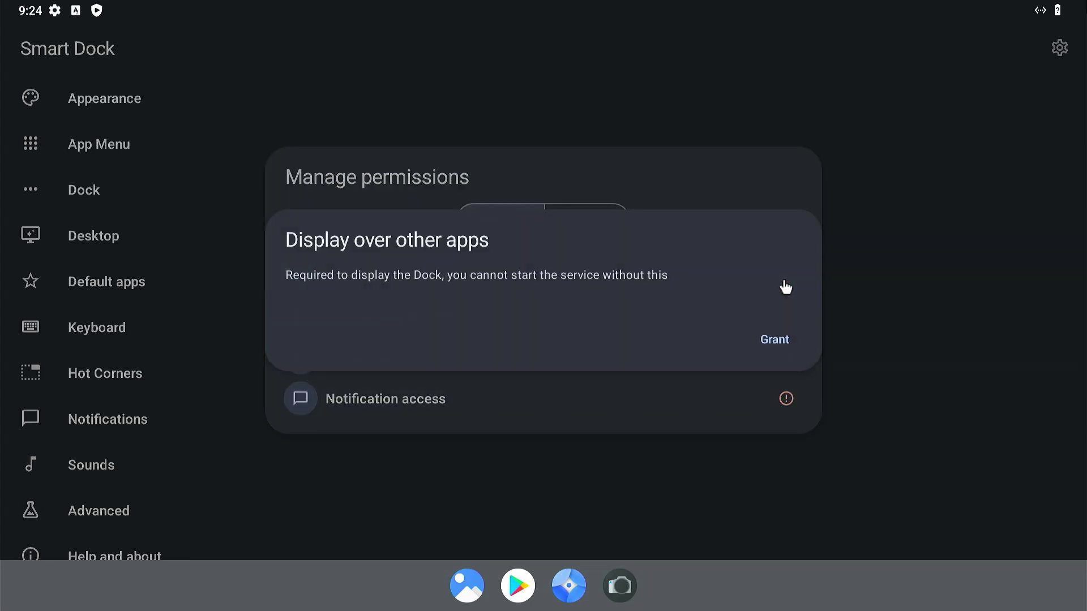
pyautogui.click(774, 340)
pyautogui.click(153, 542)
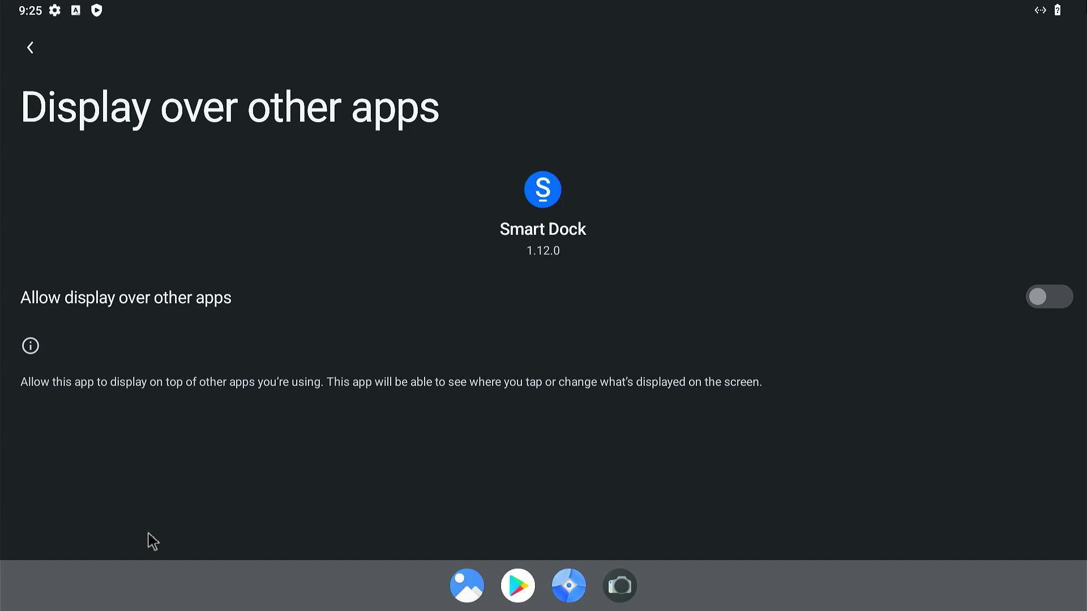
pyautogui.click(1065, 315)
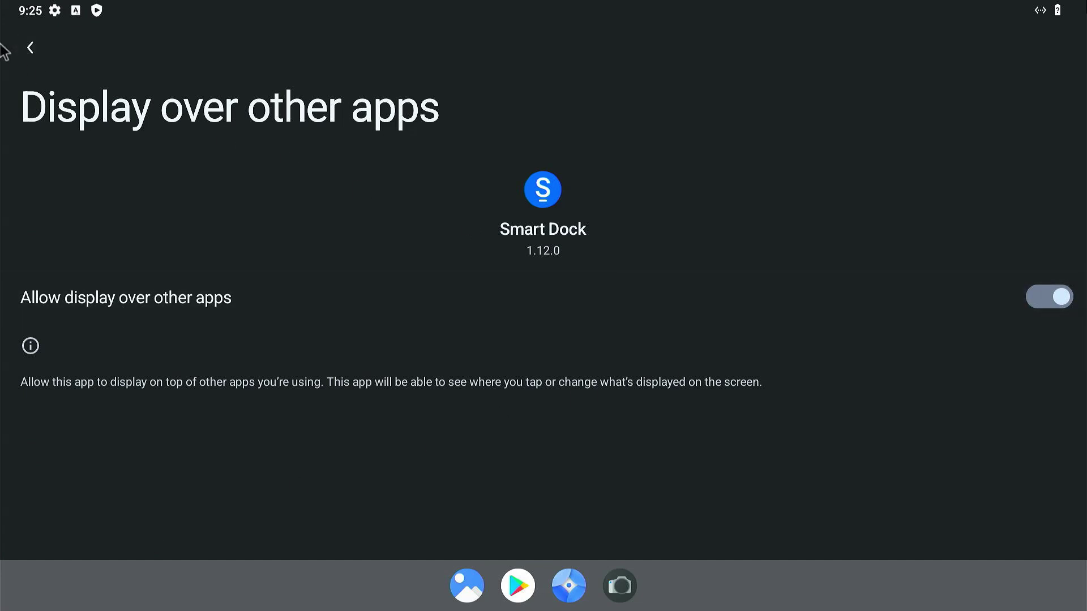
pyautogui.click(30, 50)
pyautogui.click(29, 50)
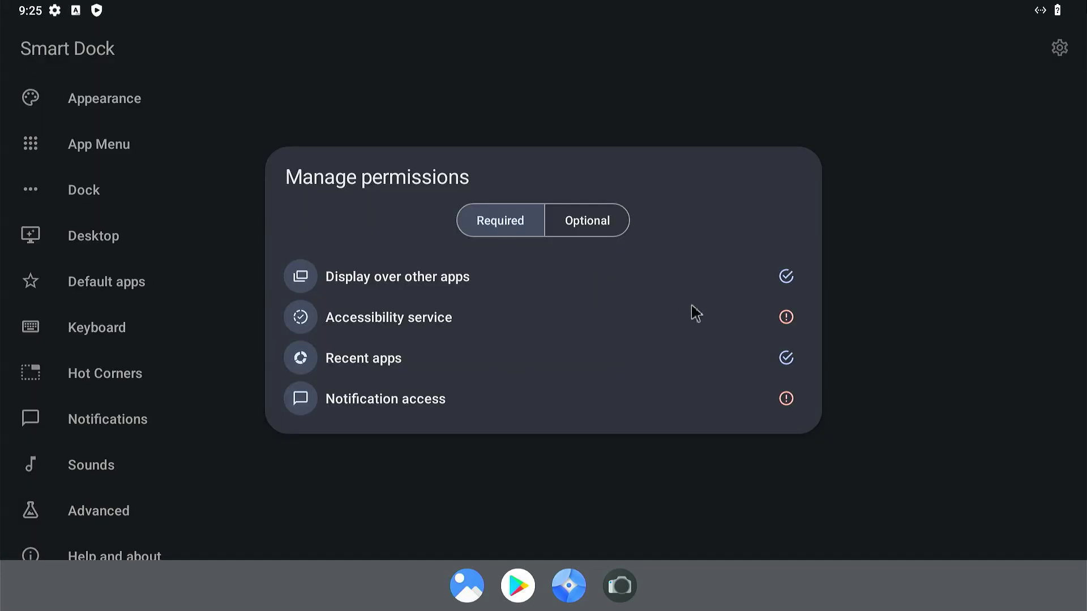
pyautogui.click(786, 318)
pyautogui.click(780, 340)
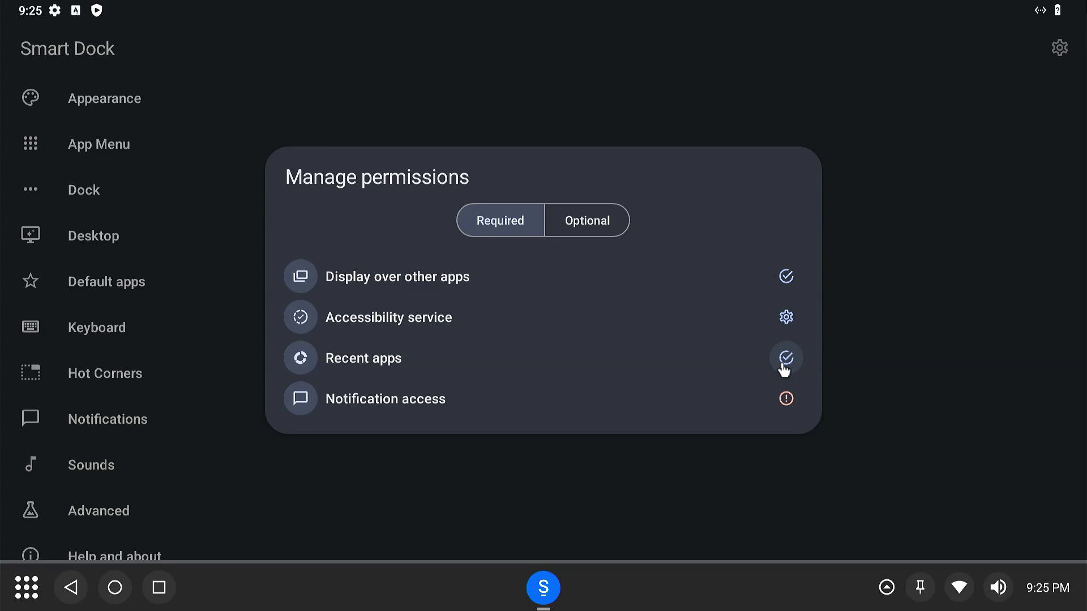
# Turn on notification access for Smart Dock and return to the home screen.
pyautogui.click(786, 398)
pyautogui.click(770, 351)
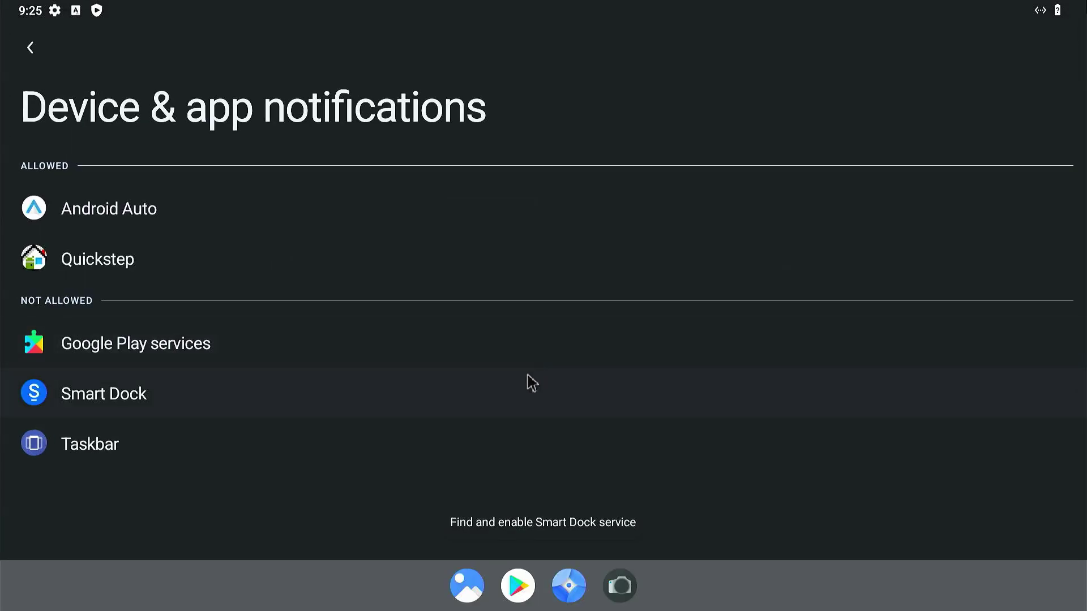
pyautogui.click(498, 398)
pyautogui.click(1031, 309)
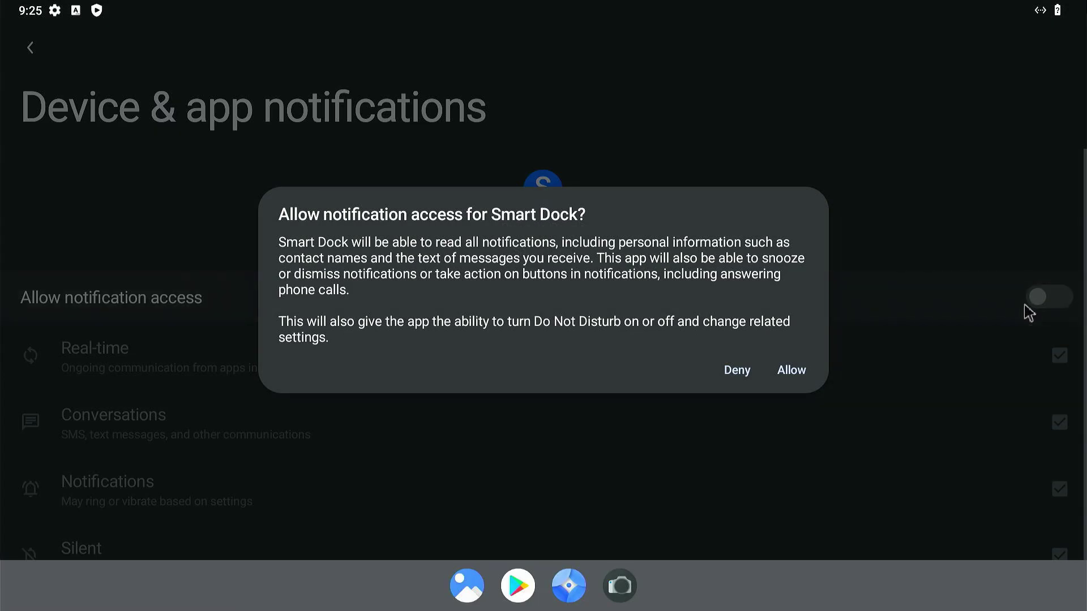
pyautogui.click(780, 379)
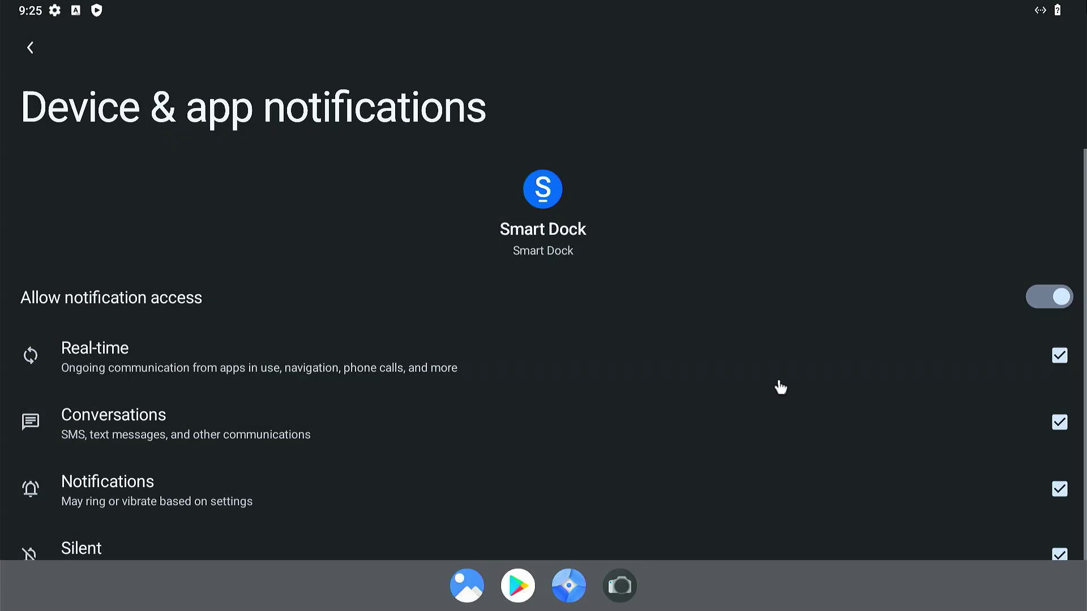
pyautogui.click(29, 45)
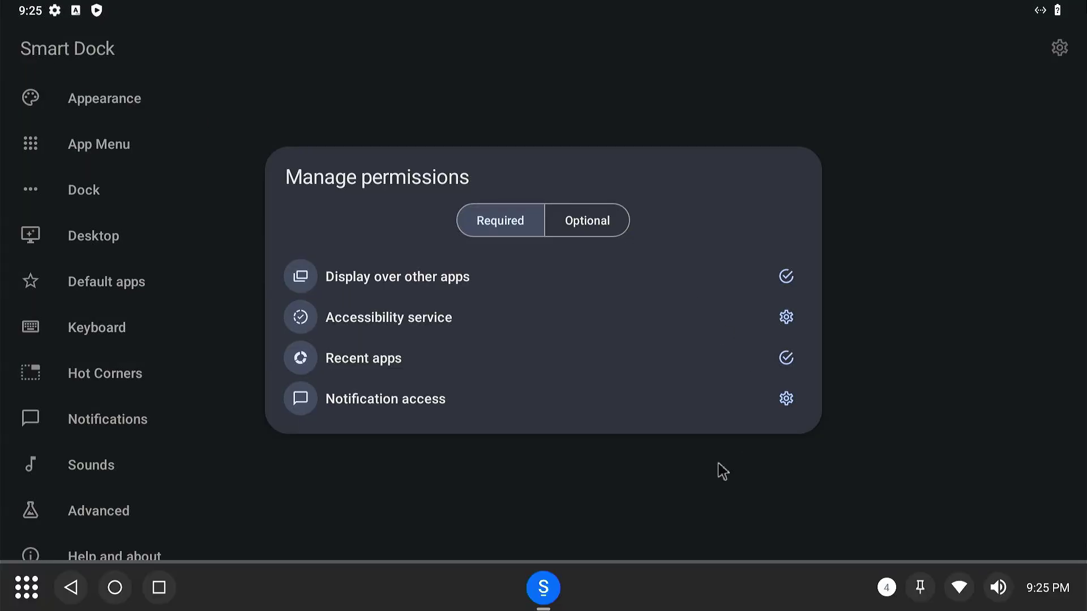
pyautogui.click(75, 590)
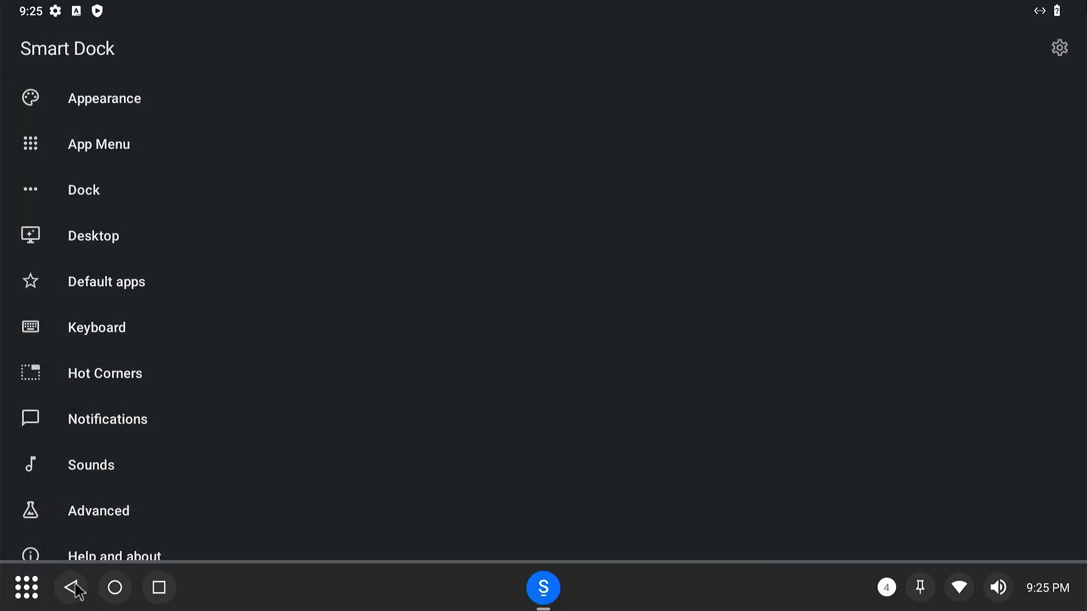
pyautogui.click(75, 590)
# Launch Play Store from the app menu and sign in with the account e-mail and password.
pyautogui.click(34, 591)
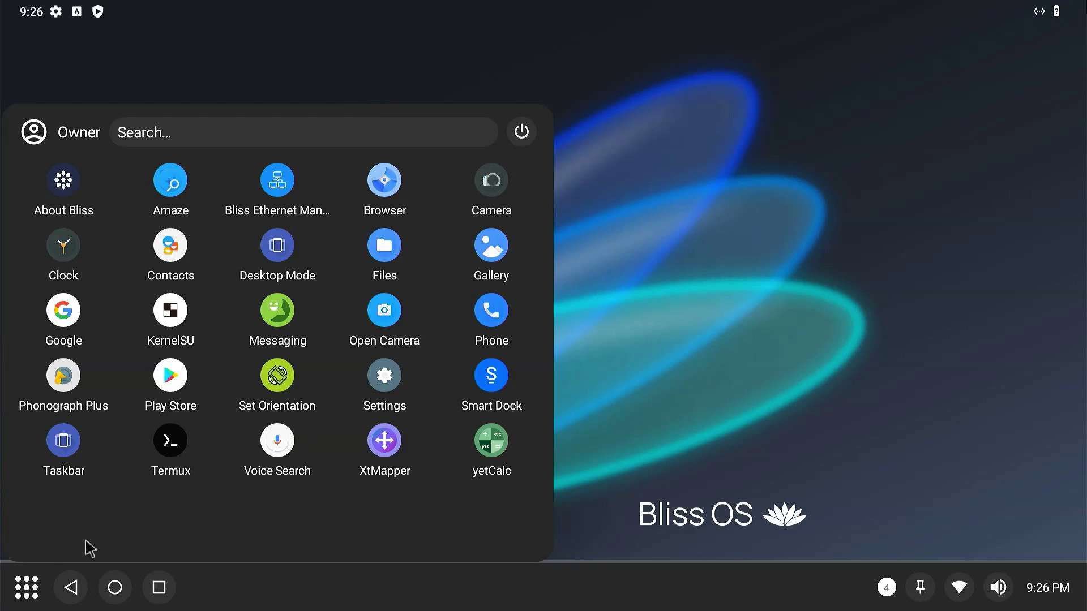
pyautogui.click(181, 385)
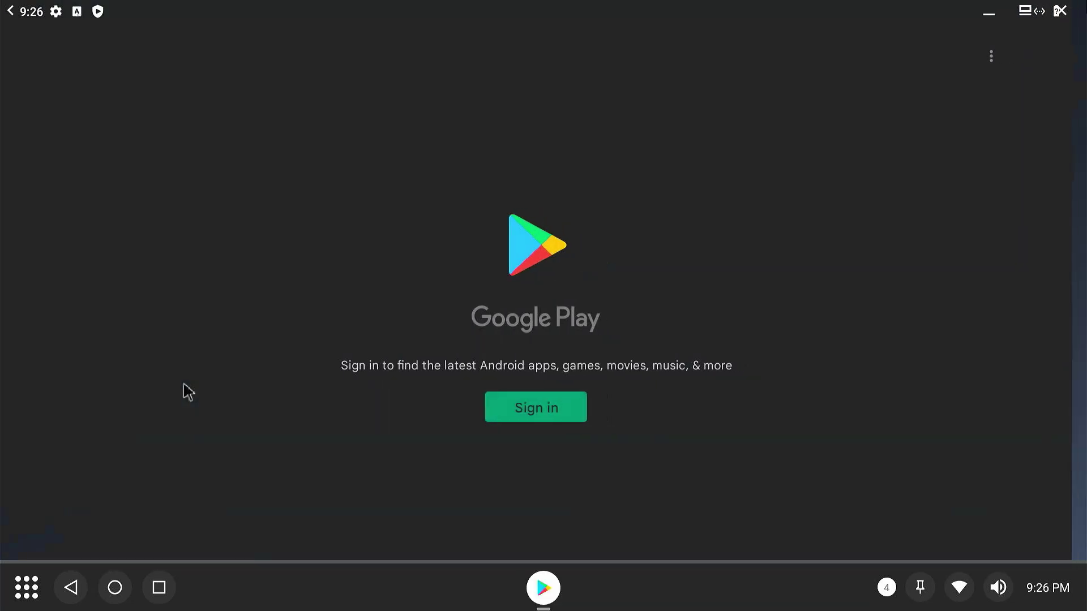
pyautogui.click(566, 428)
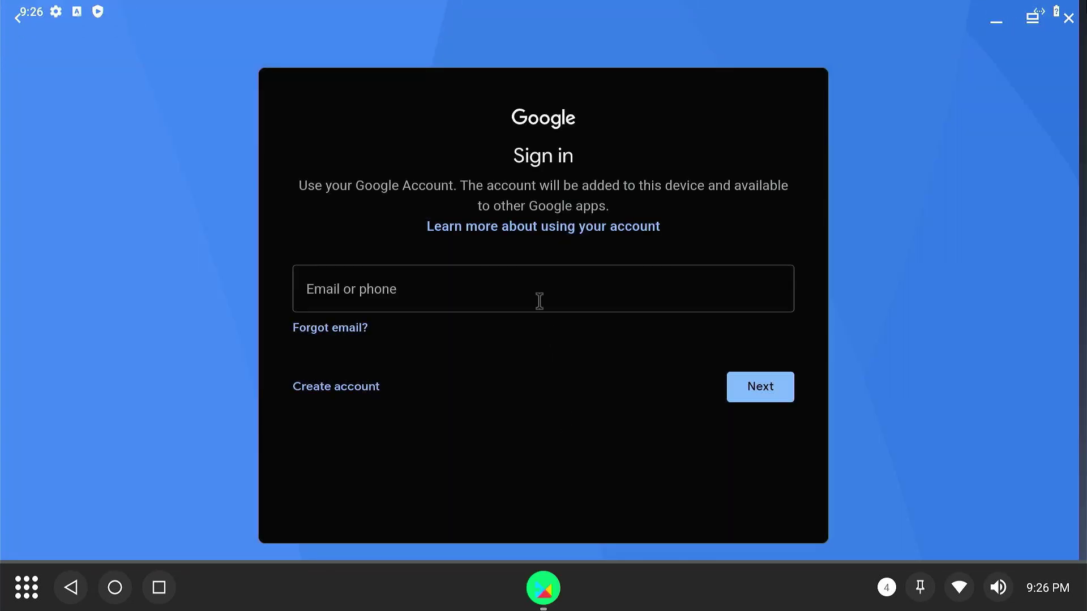
pyautogui.click(539, 301)
pyautogui.press('Return')
pyautogui.write('••••••••••••••#')
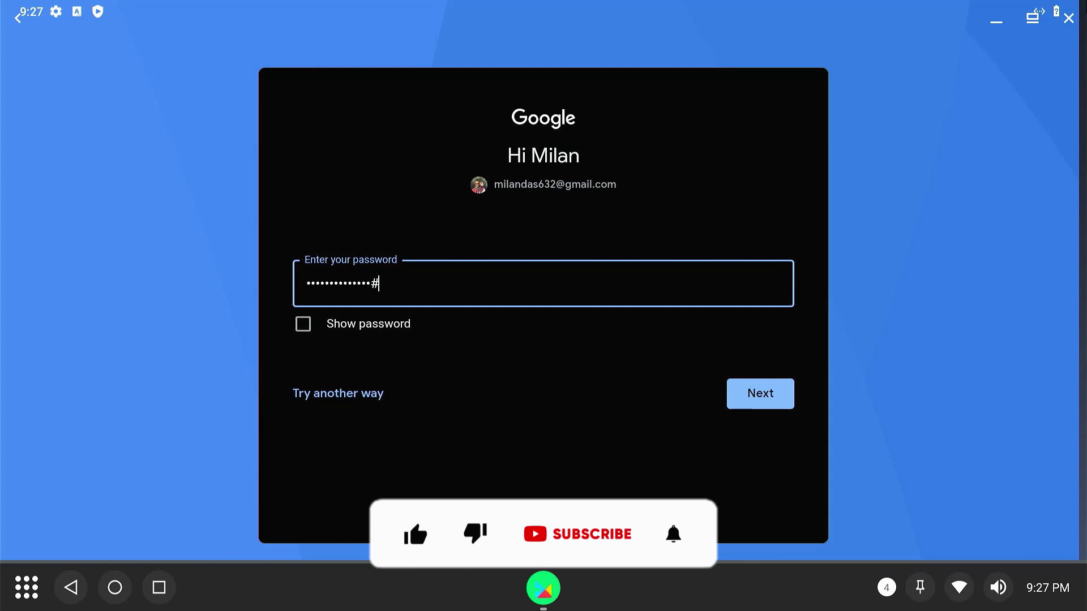
pyautogui.press('Return')
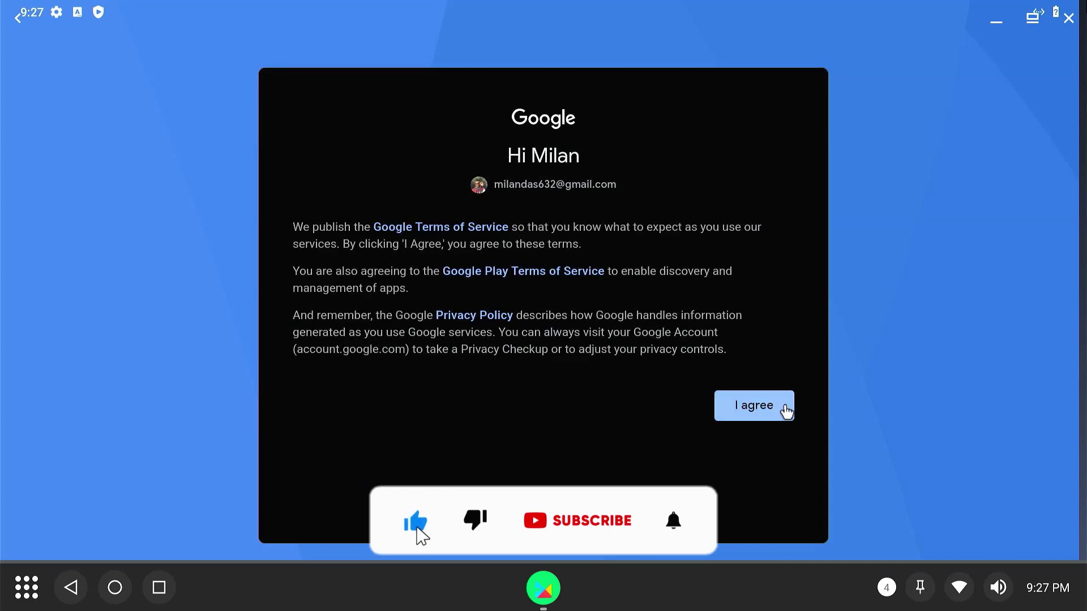
# Agree to Google's terms, accept the backup services, and show the Games top charts.
pyautogui.click(787, 412)
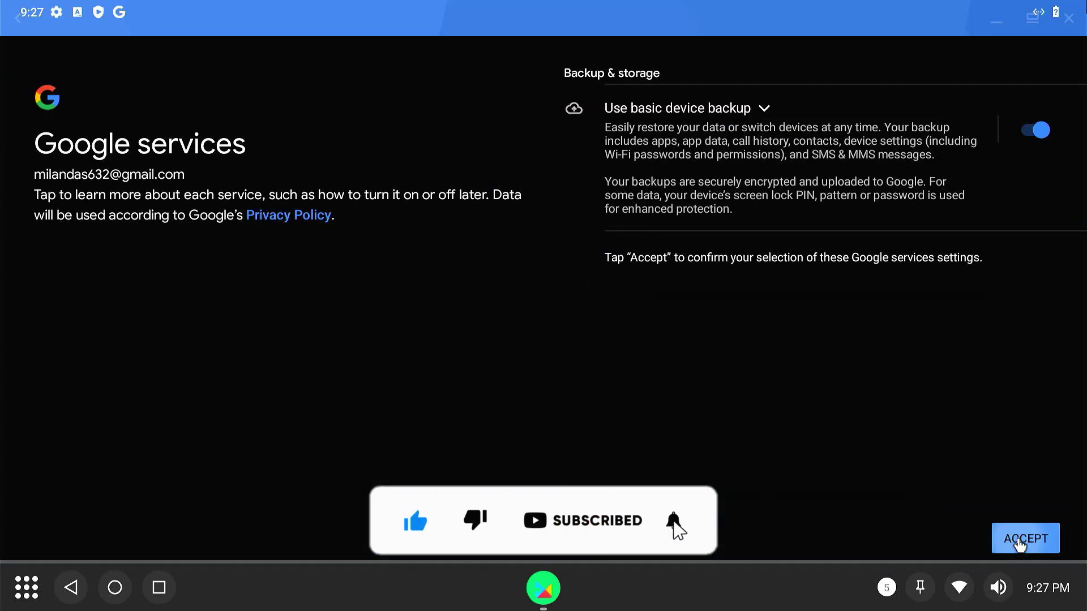
pyautogui.click(1024, 539)
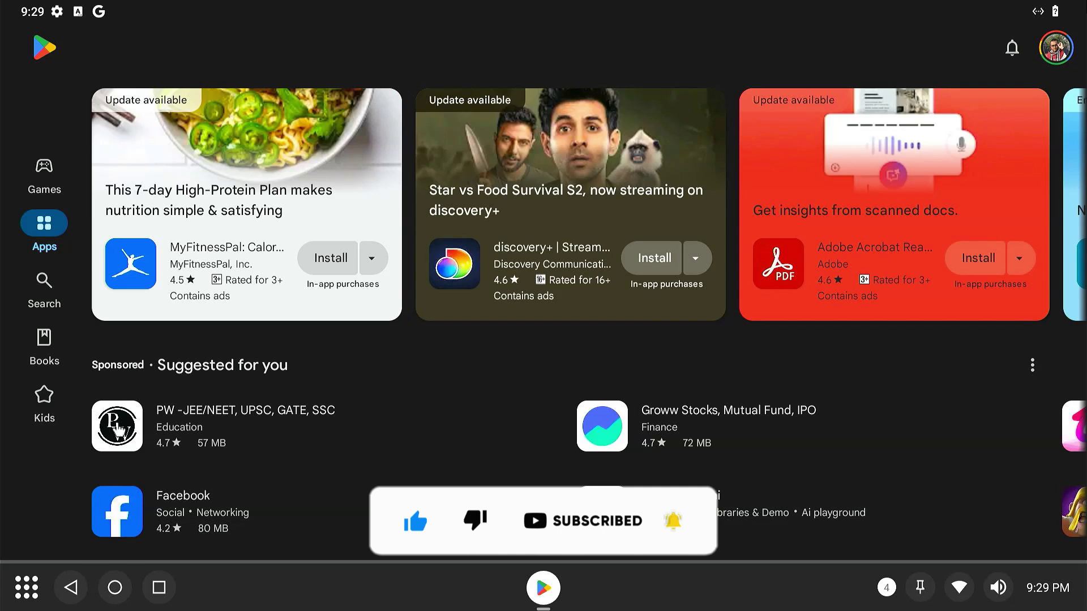
pyautogui.click(45, 169)
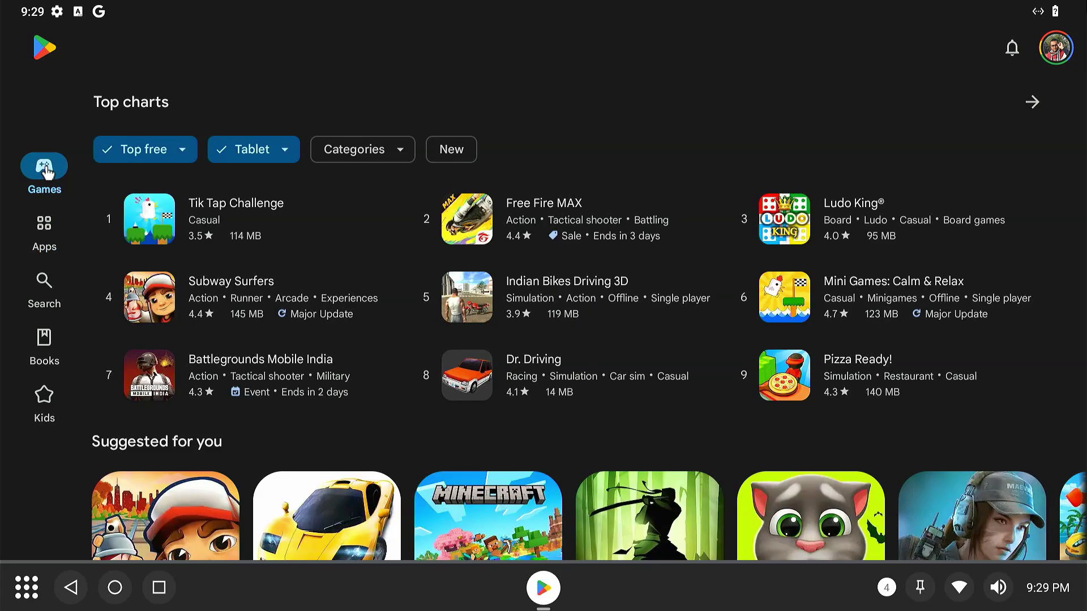